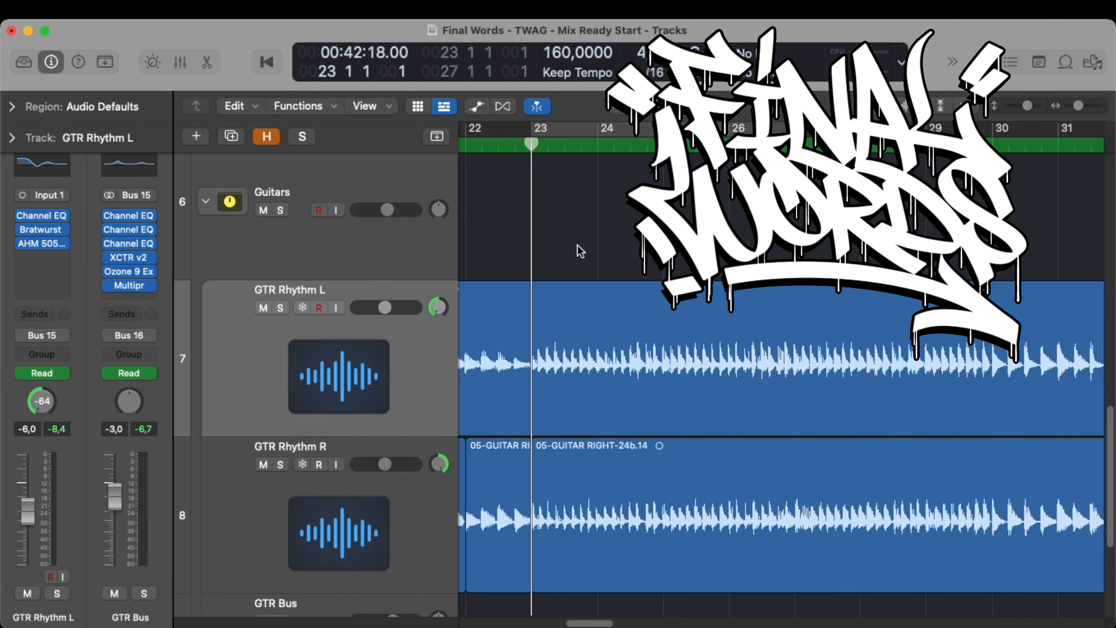
Step: Open the AHM 5050 plugin on GTR Rhythm L and examine its amp, stomp, cab and FX pages
{"action": "key", "text": "space"}
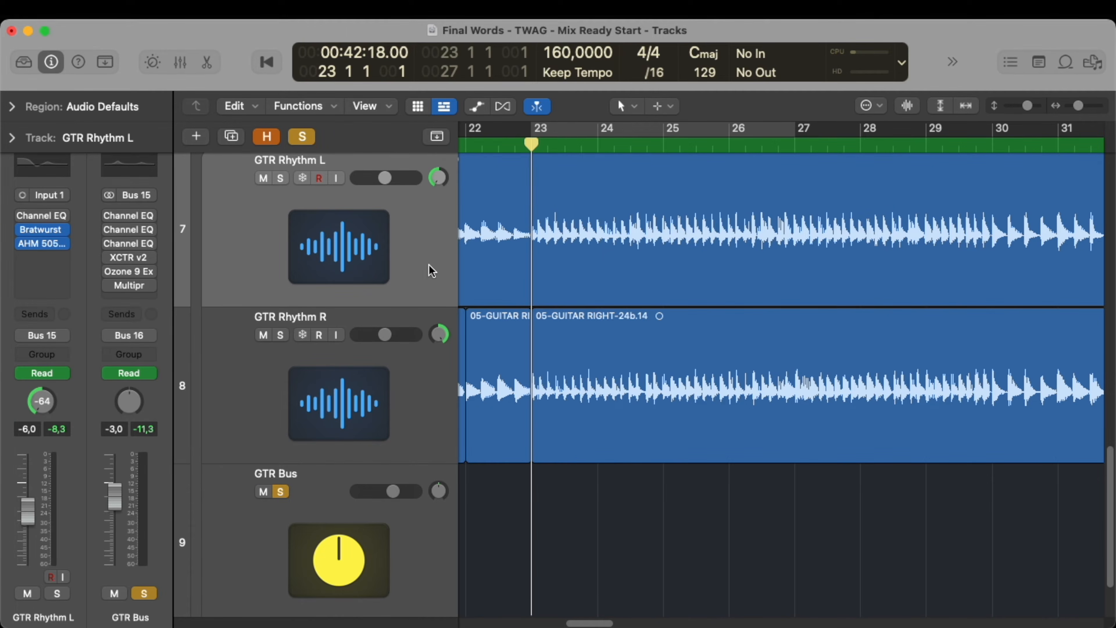
{"action": "left_click", "coordinate": [483, 261]}
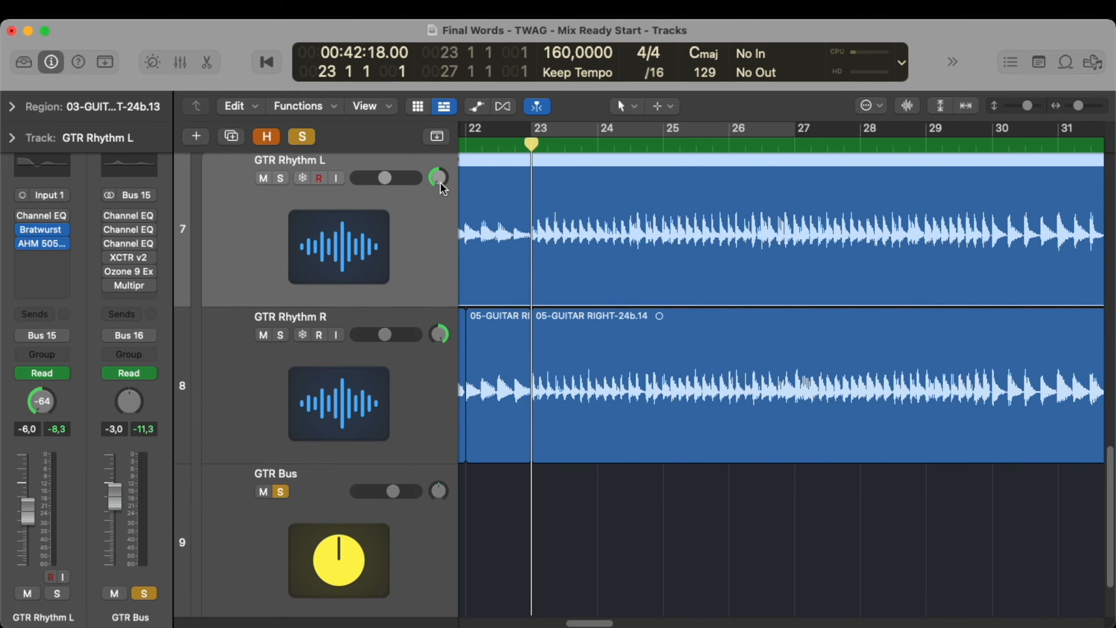
{"action": "left_click", "coordinate": [42, 243]}
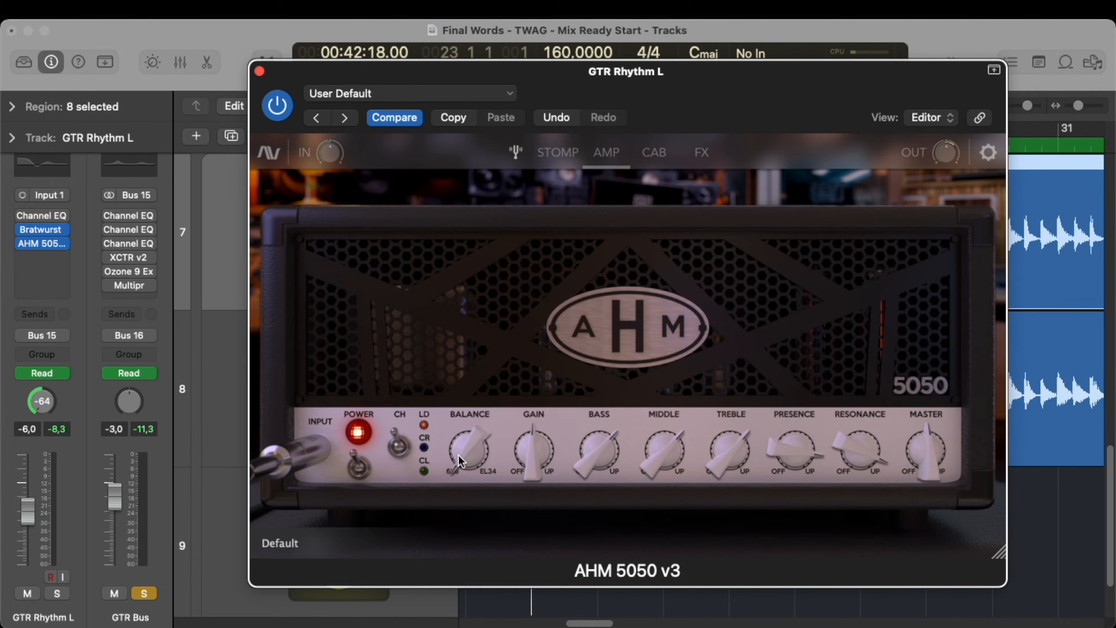
{"action": "left_click_drag", "start_coordinate": [458, 454], "coordinate": [457, 501]}
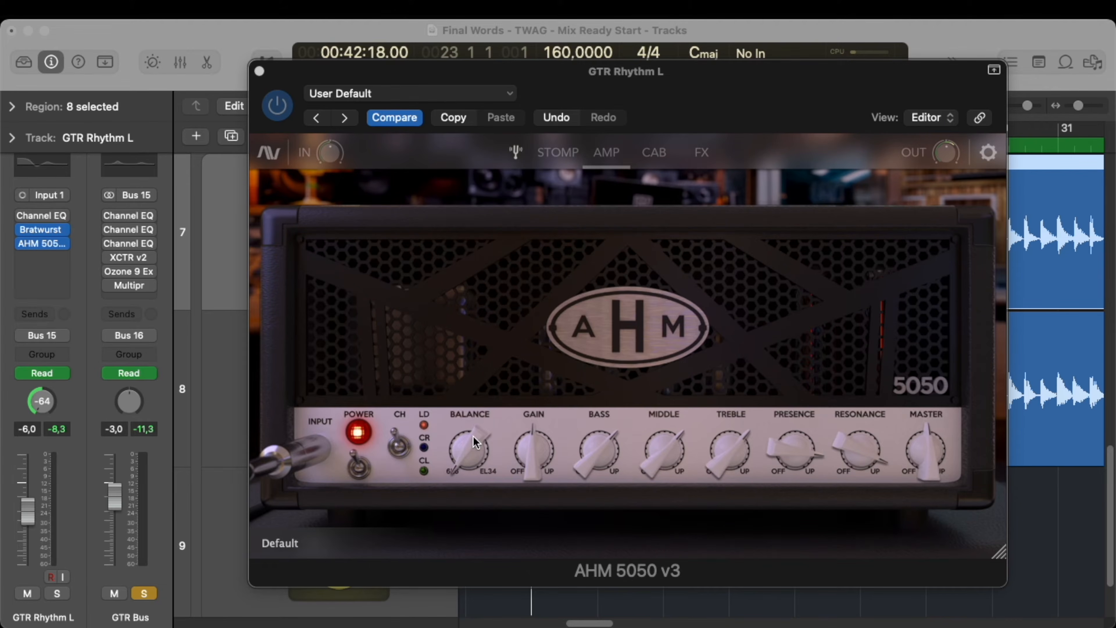
{"action": "left_click", "coordinate": [571, 154]}
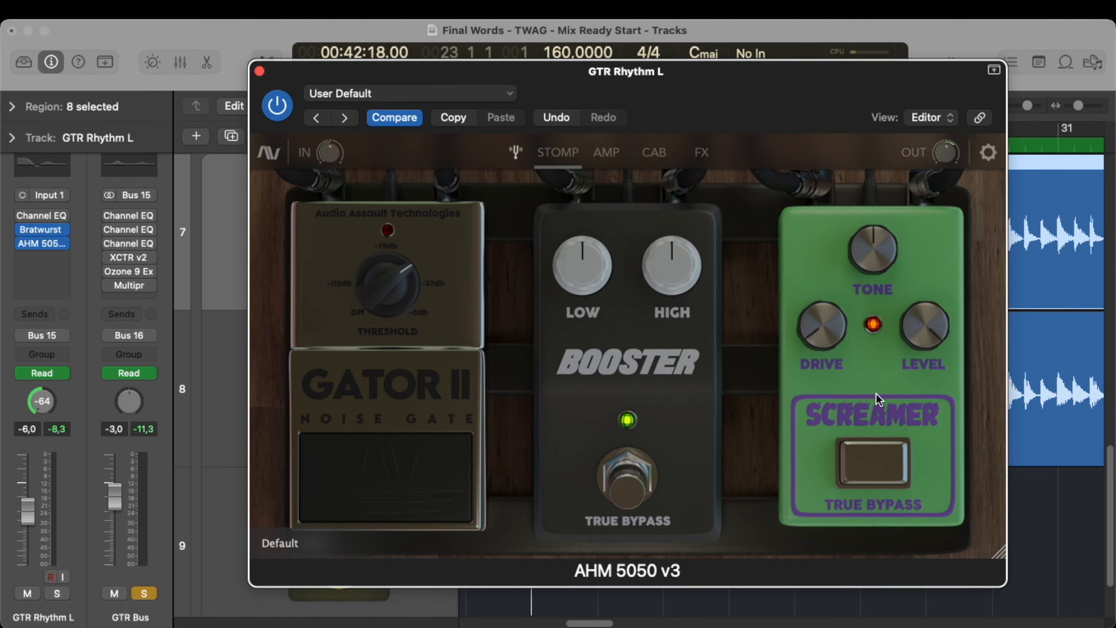
{"action": "mouse_move", "coordinate": [928, 333]}
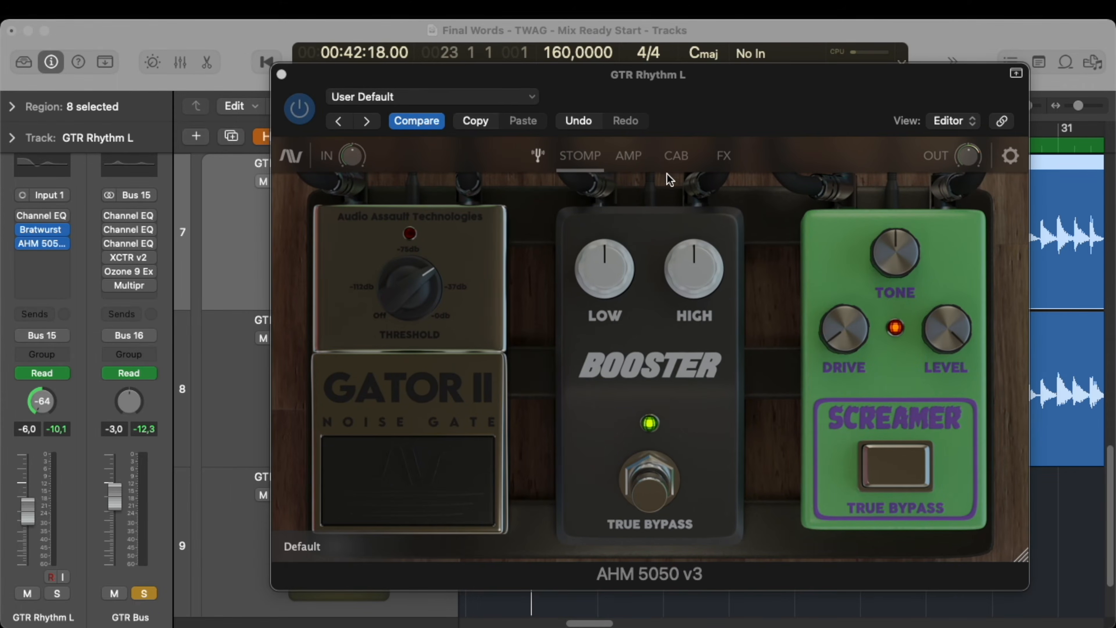
{"action": "left_click", "coordinate": [676, 161]}
{"action": "left_click", "coordinate": [676, 159]}
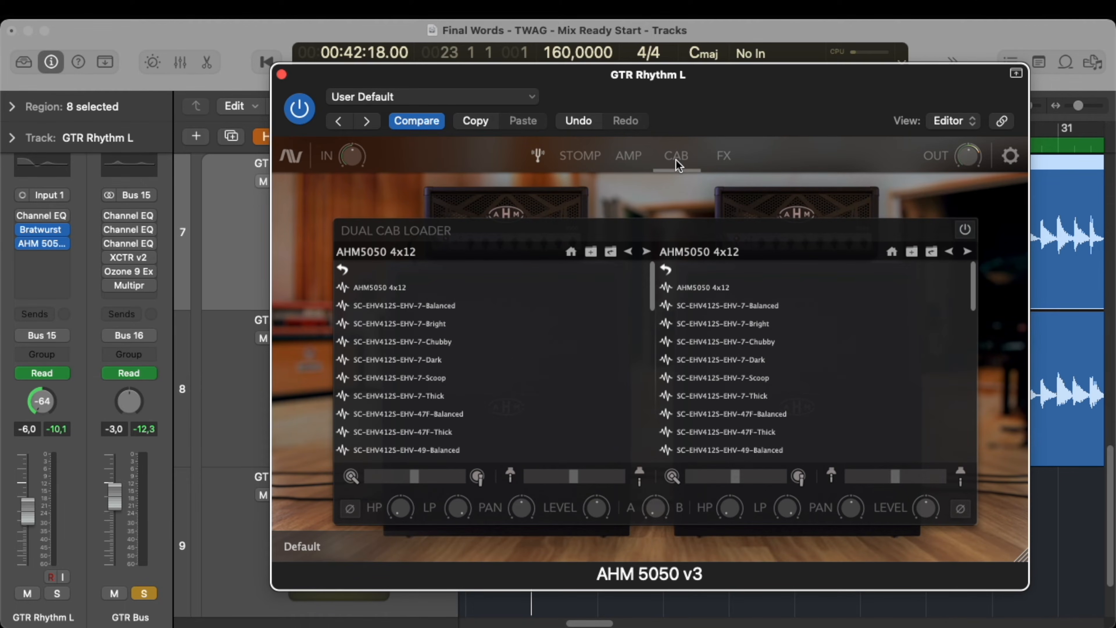
{"action": "left_click", "coordinate": [723, 157]}
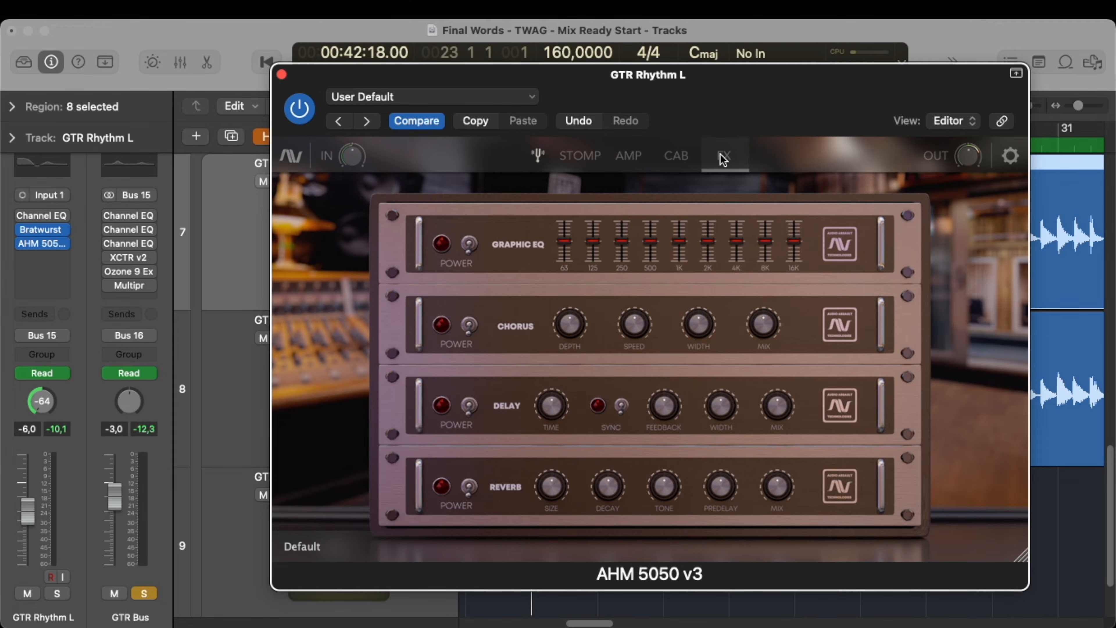
{"action": "left_click", "coordinate": [281, 75]}
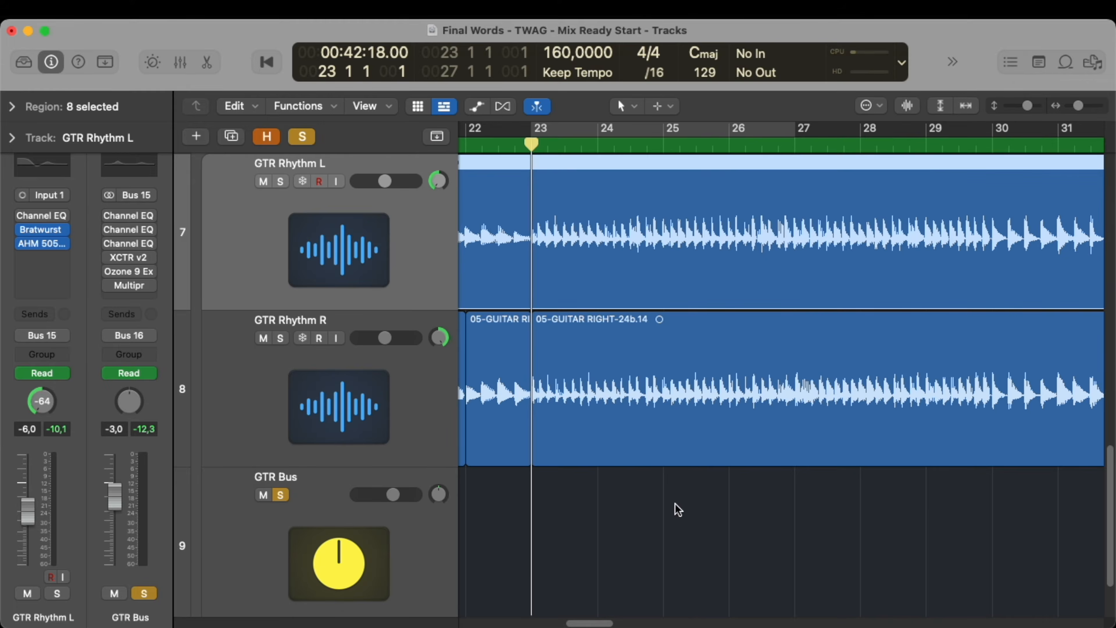
Step: Deselect the regions and play the soloed rhythm guitars from bar 23 to hear them without the bypassed EQs
{"action": "left_click", "coordinate": [677, 513]}
{"action": "key", "text": "space"}
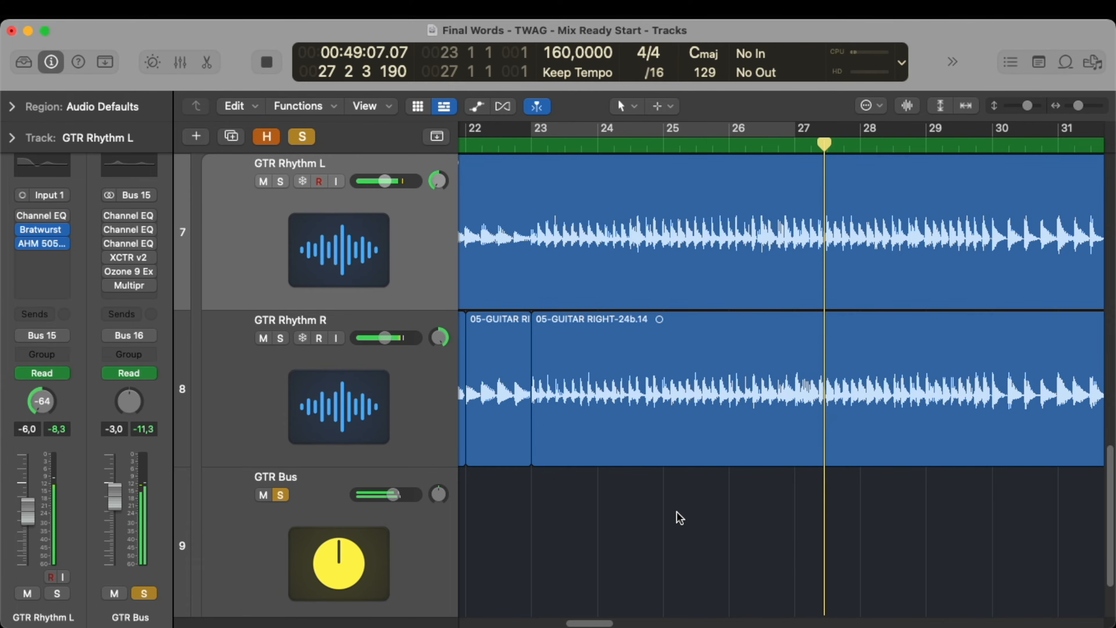
{"action": "key", "text": "space"}
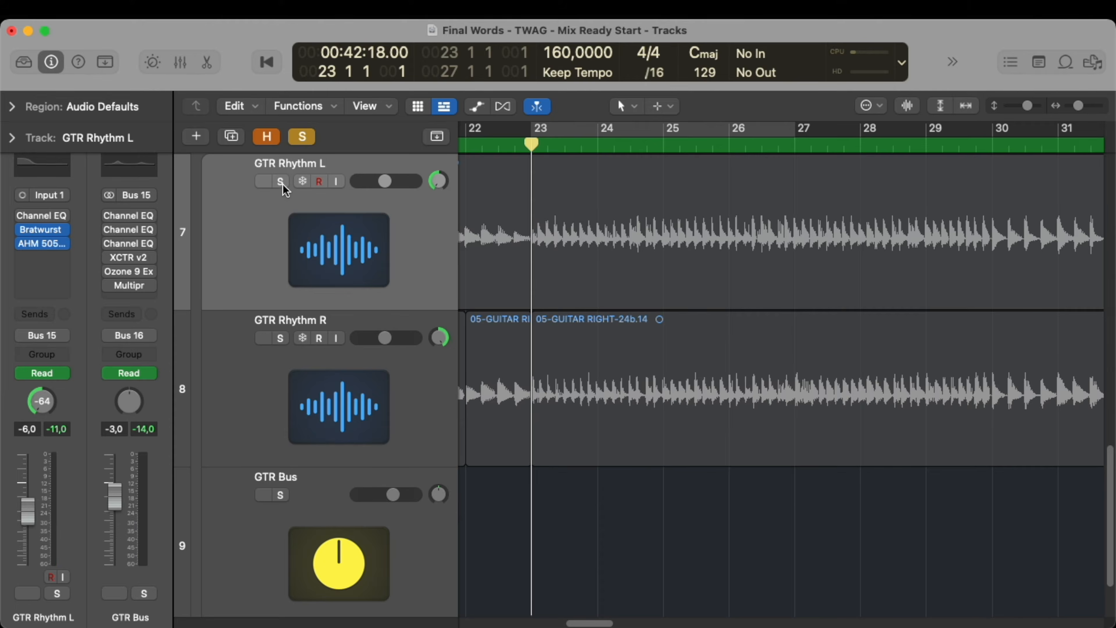
Step: Solo the GTR Rhythm L track and set its pan to 0
{"action": "left_click", "coordinate": [282, 183]}
{"action": "double_click", "coordinate": [440, 178]}
{"action": "type", "text": "0"}
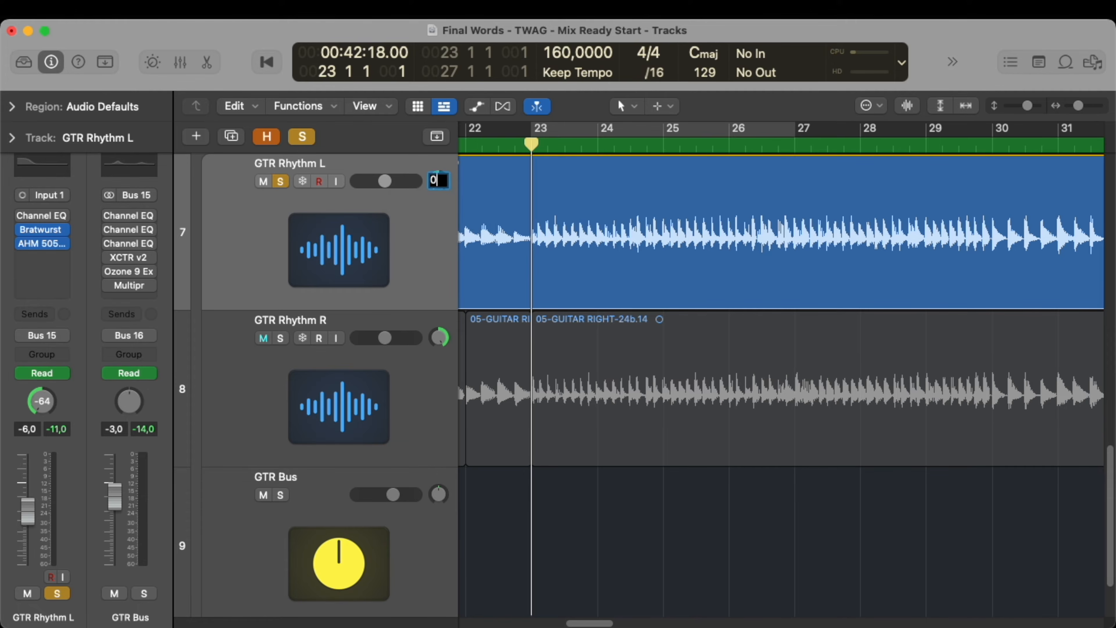
{"action": "key", "text": "Return"}
Step: Activate and open the Channel EQ on GTR Rhythm L, and turn on looping of bars 23 to 27
{"action": "left_click", "coordinate": [23, 215]}
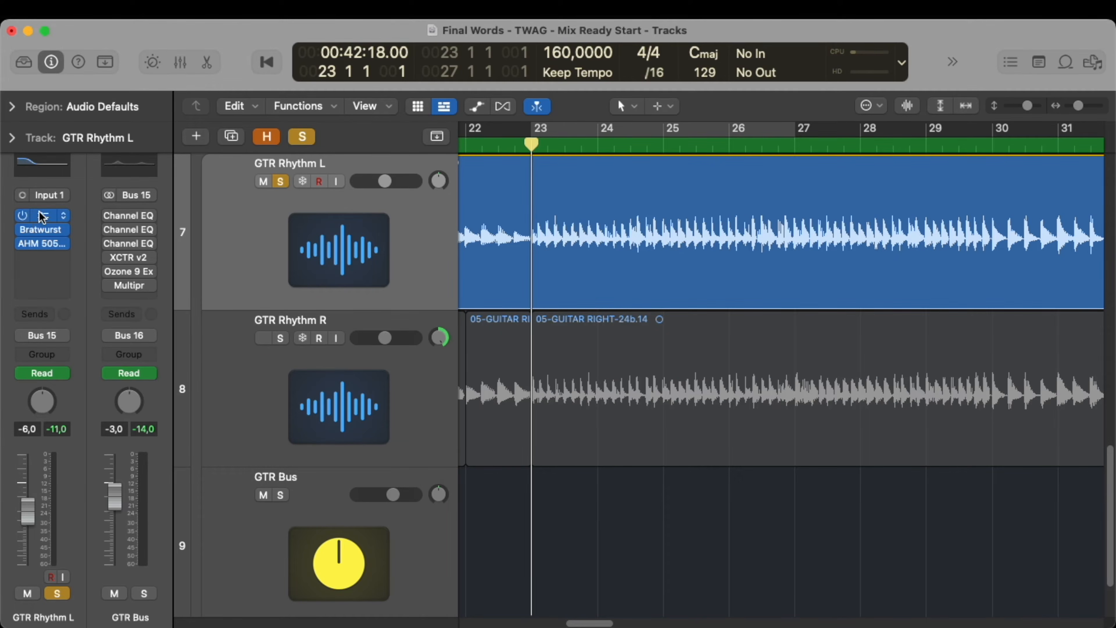
{"action": "left_click", "coordinate": [39, 212]}
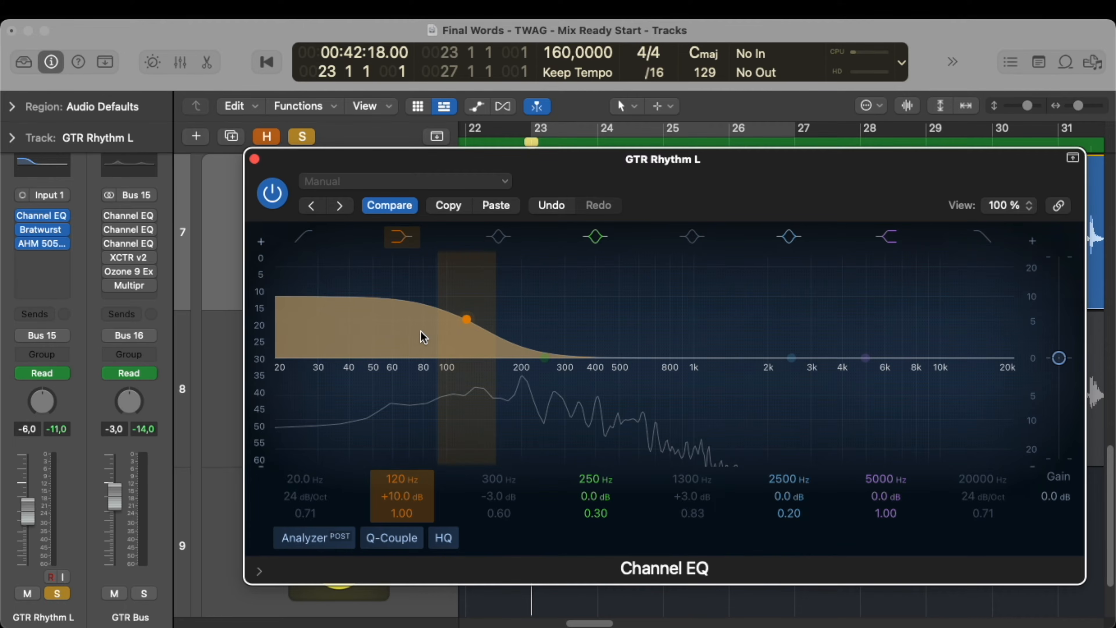
{"action": "left_click", "coordinate": [593, 29]}
{"action": "key", "text": "c"}
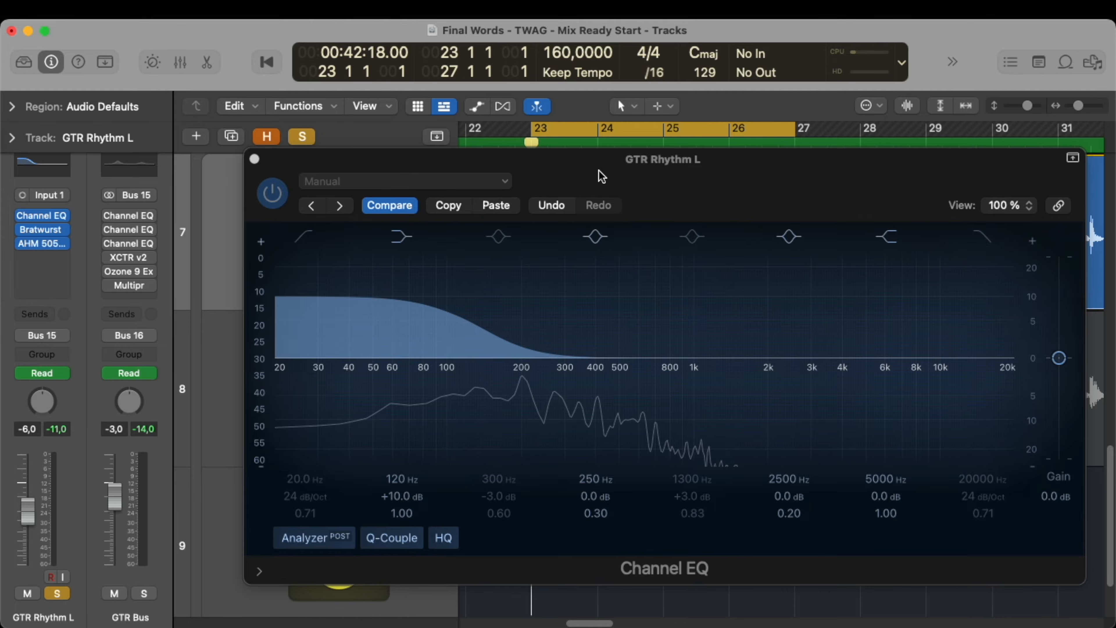
{"action": "left_click_drag", "start_coordinate": [599, 172], "coordinate": [599, 177]}
Step: Compare the guitar with the 120 Hz low shelf switched off and on during looped playback
{"action": "key", "text": "space"}
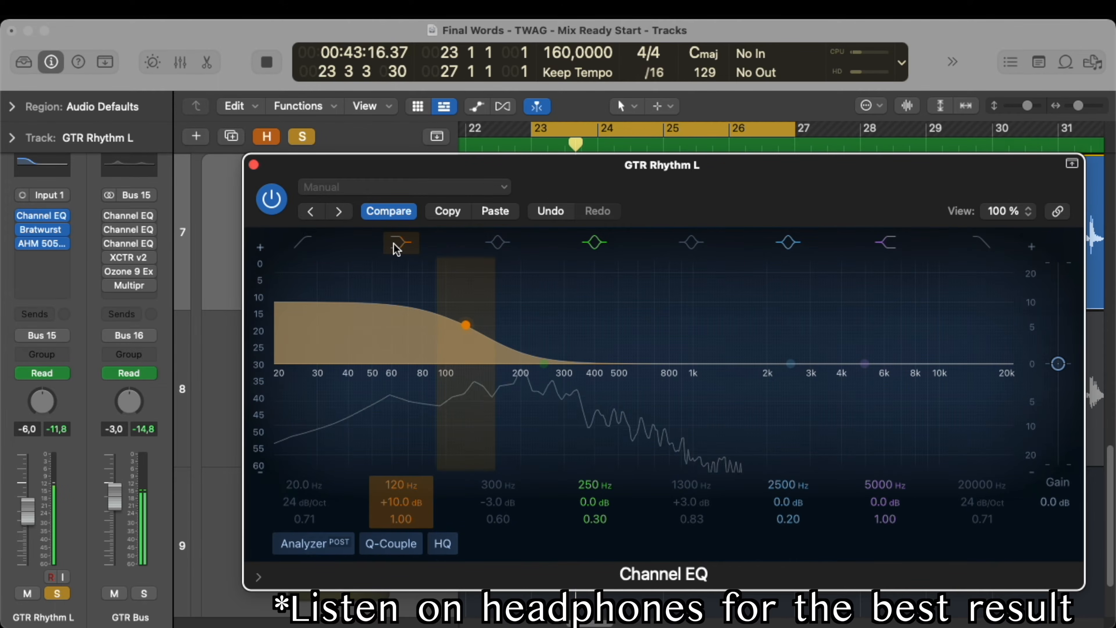
{"action": "left_click", "coordinate": [397, 249]}
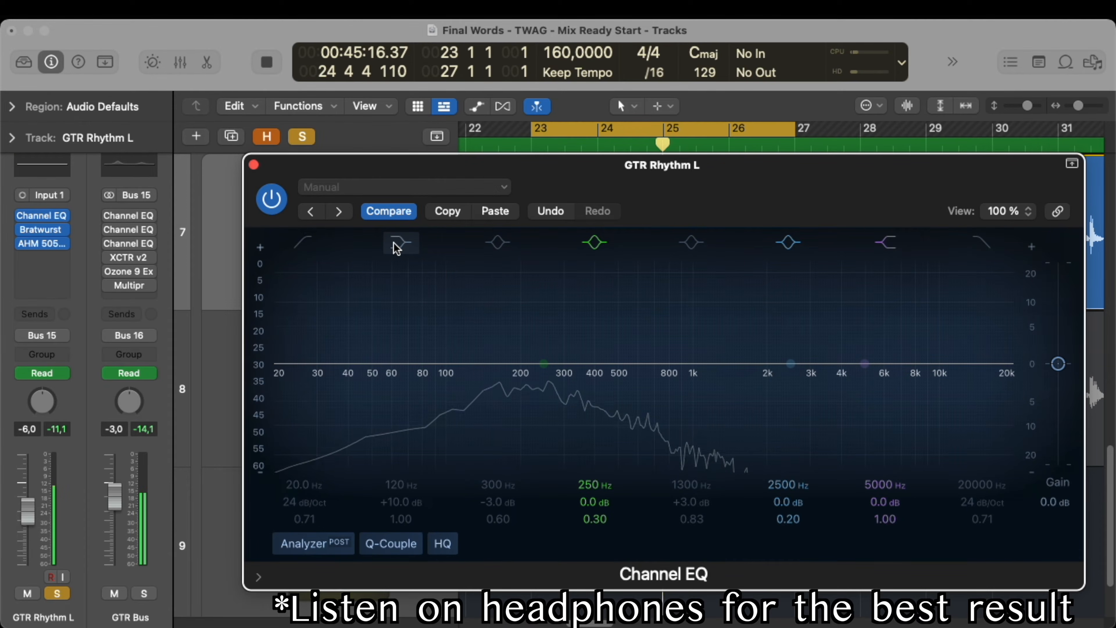
{"action": "left_click", "coordinate": [397, 247]}
{"action": "mouse_move", "coordinate": [403, 504]}
{"action": "left_mouse_down"}
{"action": "mouse_move", "coordinate": [402, 593]}
{"action": "mouse_move", "coordinate": [403, 486]}
{"action": "mouse_move", "coordinate": [402, 510]}
{"action": "left_mouse_up"}
{"action": "key", "text": "space"}
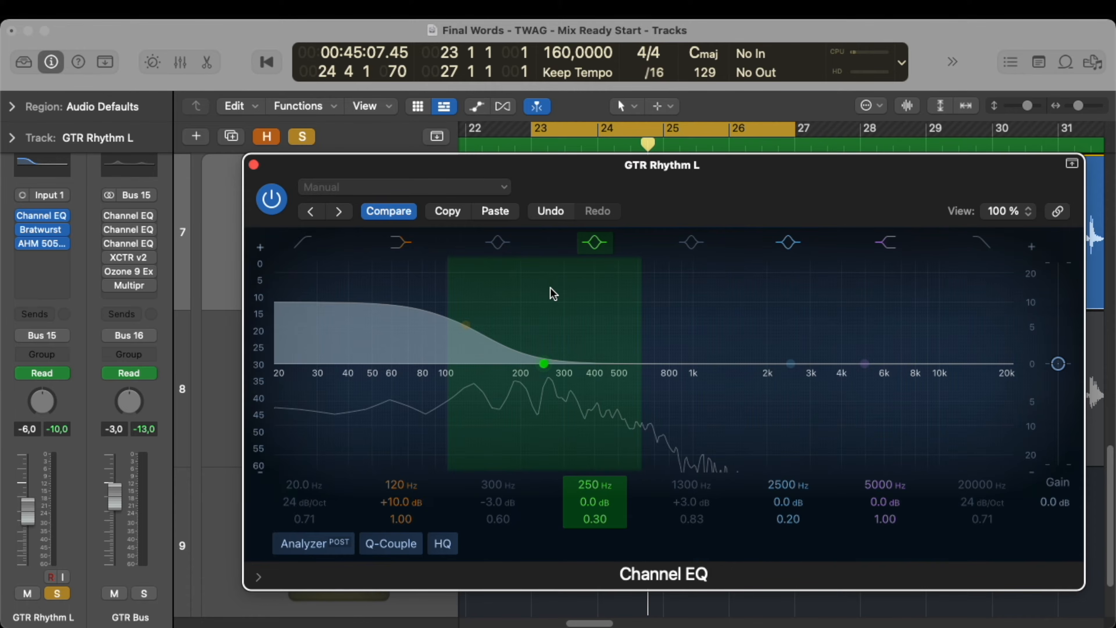
Step: Enable the 300 Hz band during playback and set its gain to -3.5 dB and its Q to 0.79
{"action": "key", "text": "space"}
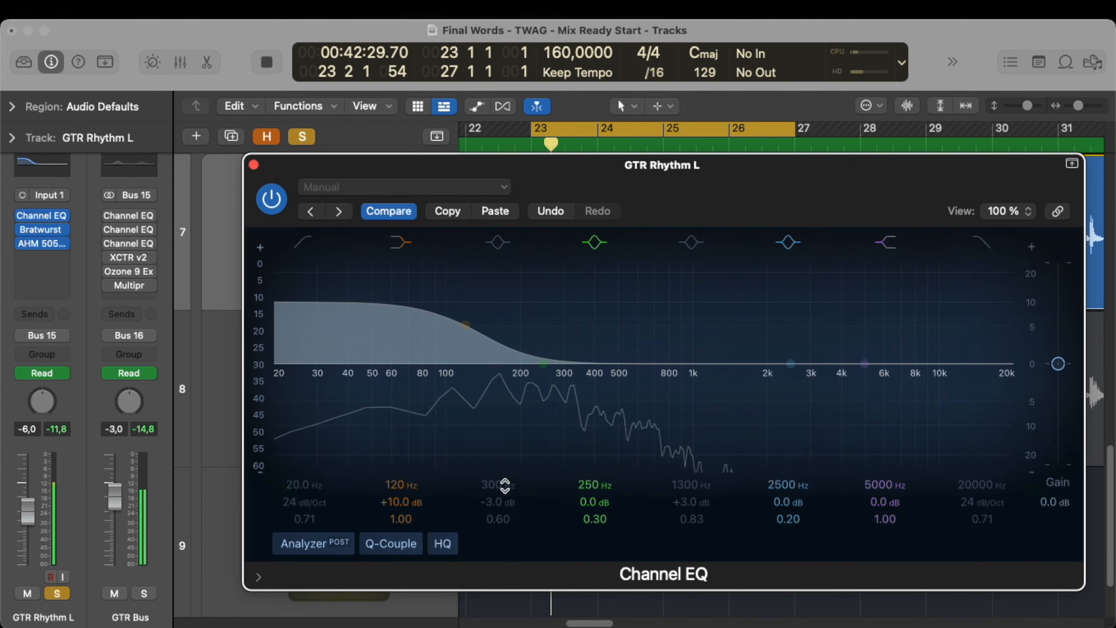
{"action": "left_click_drag", "start_coordinate": [563, 387], "coordinate": [563, 303]}
{"action": "left_click_drag", "start_coordinate": [495, 487], "coordinate": [496, 529]}
{"action": "key", "text": "space"}
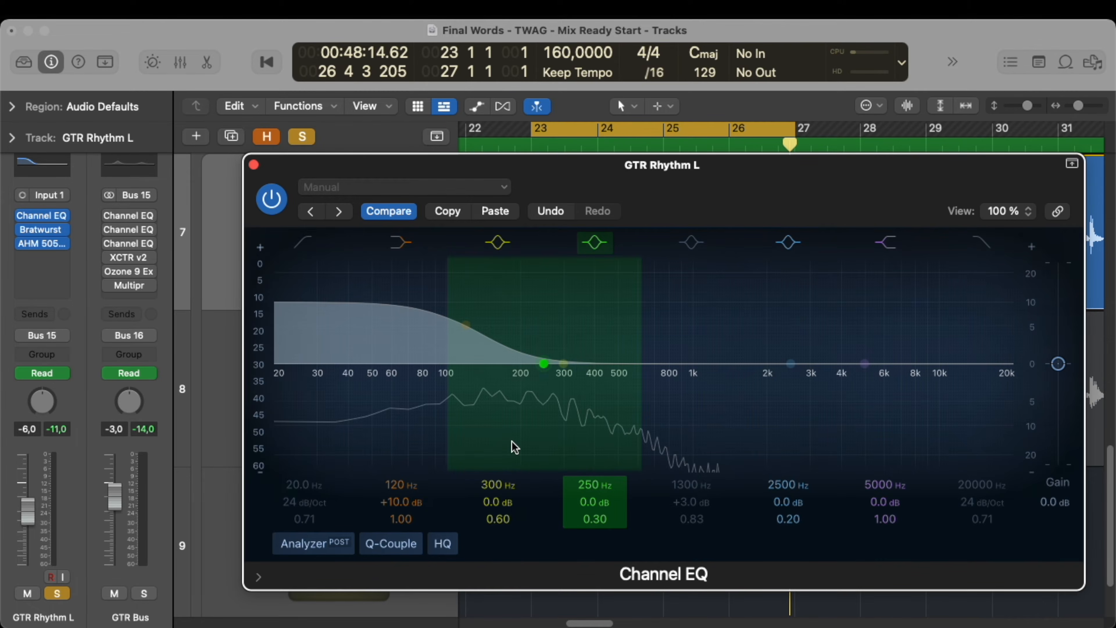
{"action": "key", "text": "space"}
{"action": "mouse_move", "coordinate": [503, 502]}
{"action": "left_mouse_down"}
{"action": "mouse_move", "coordinate": [502, 527]}
{"action": "mouse_move", "coordinate": [505, 514]}
{"action": "left_mouse_up"}
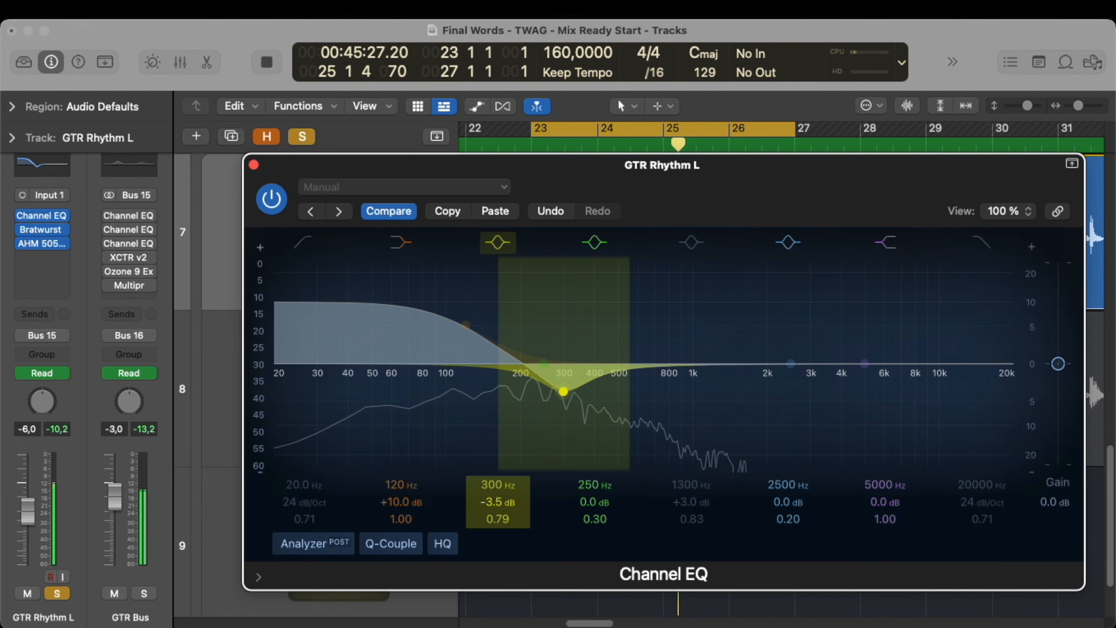
{"action": "key", "text": "space"}
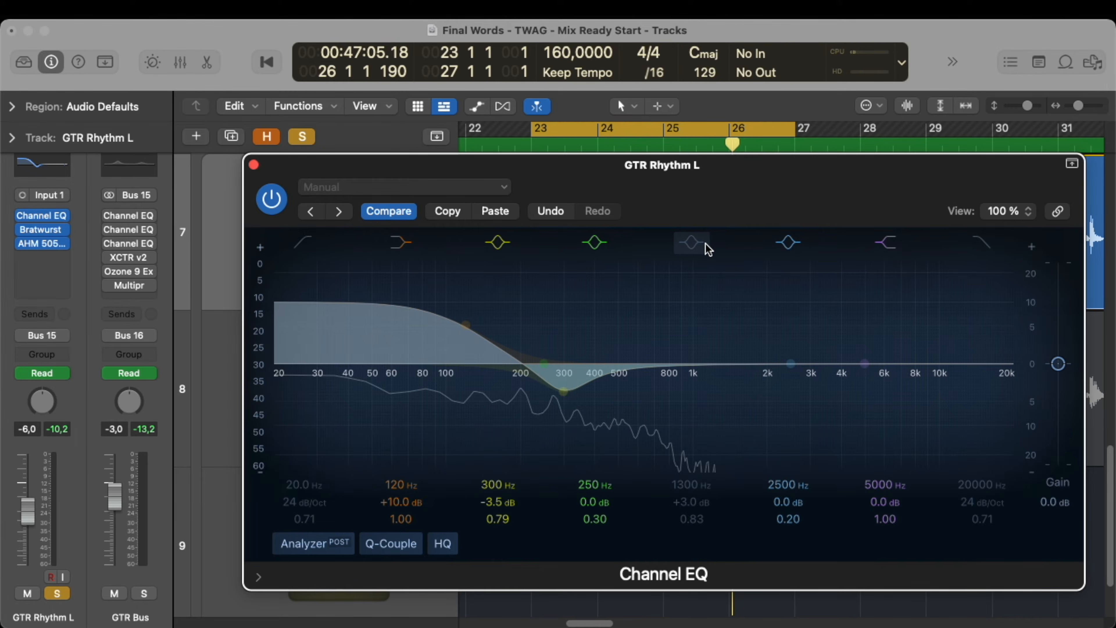
Step: Enable the 1300 Hz band during playback, sweep its gain to an extreme boost, and settle it at +3.3 dB
{"action": "key", "text": "space"}
{"action": "left_click", "coordinate": [702, 247]}
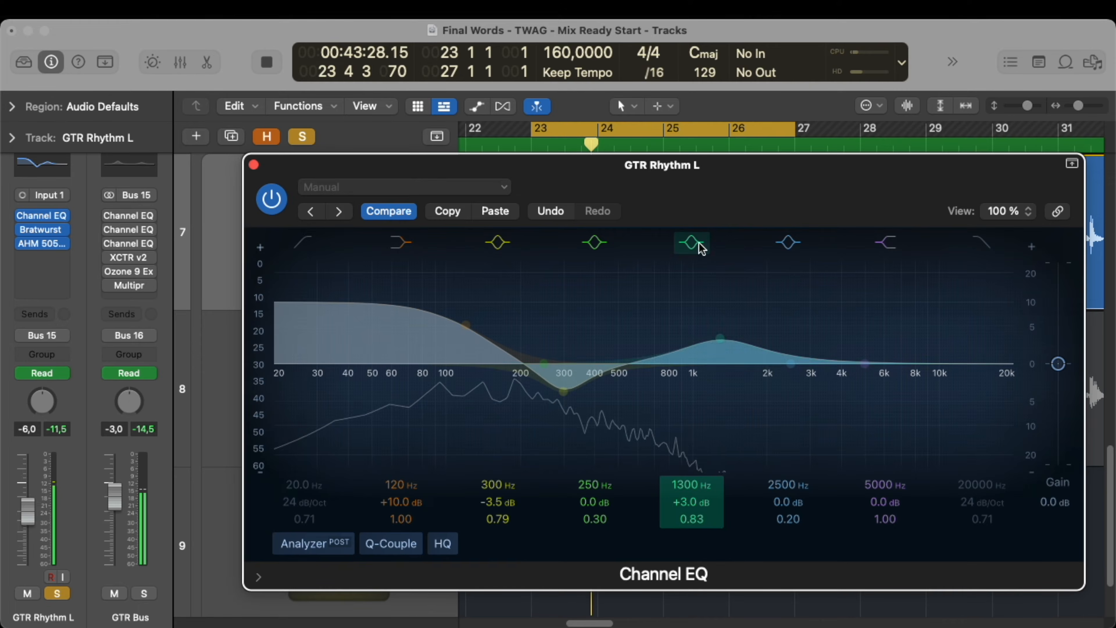
{"action": "left_click_drag", "start_coordinate": [696, 448], "coordinate": [696, 395]}
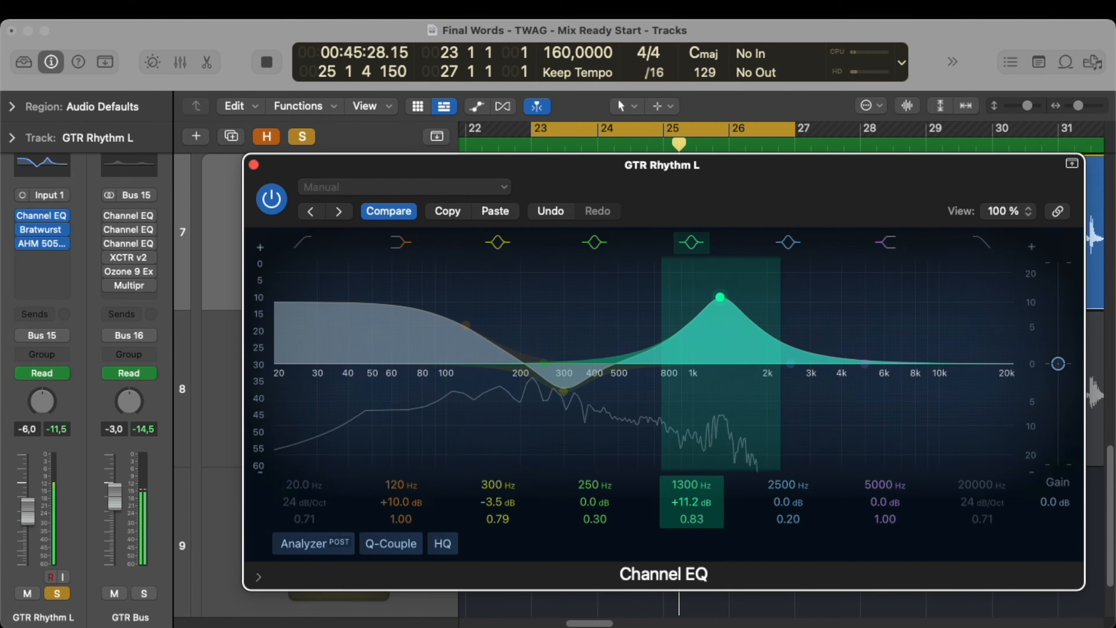
{"action": "mouse_move", "coordinate": [703, 501]}
{"action": "left_mouse_down"}
{"action": "mouse_move", "coordinate": [703, 466]}
{"action": "mouse_move", "coordinate": [693, 533]}
{"action": "mouse_move", "coordinate": [693, 485]}
{"action": "left_mouse_up"}
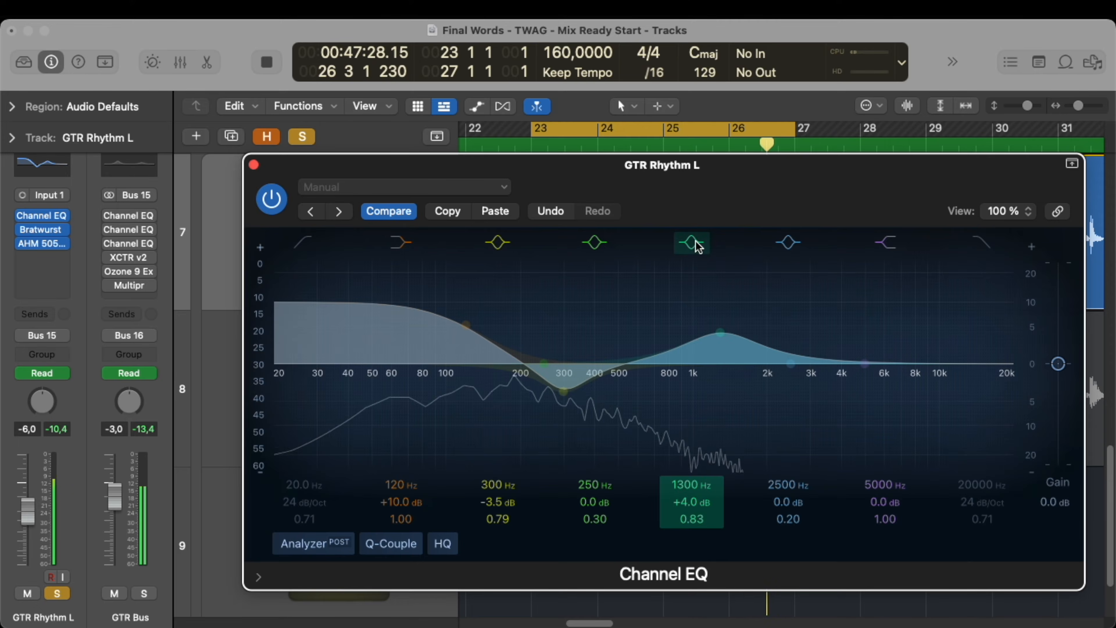
{"action": "left_click_drag", "start_coordinate": [695, 500], "coordinate": [695, 503]}
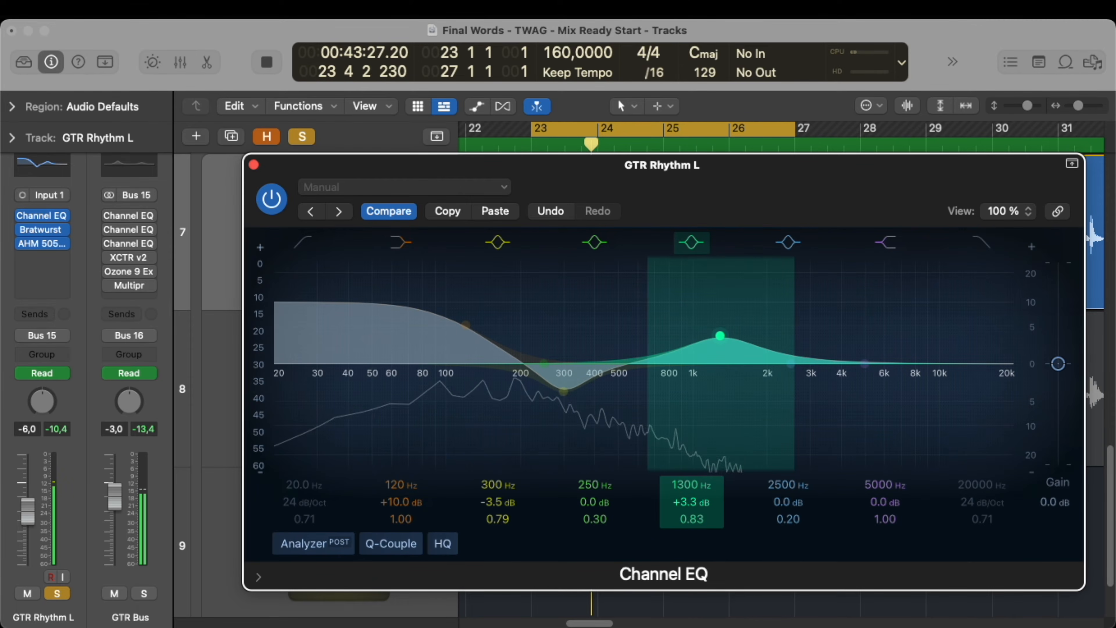
Step: Compare the guitar with the 1300 Hz boost switched off and on, and stop playback
{"action": "left_click", "coordinate": [699, 244]}
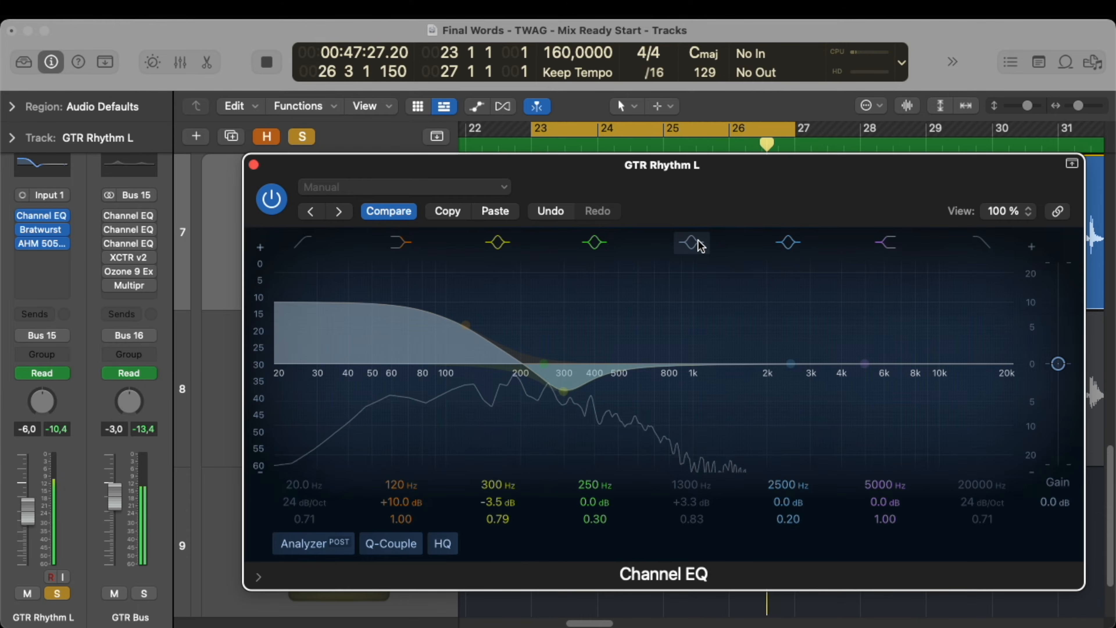
{"action": "left_click", "coordinate": [701, 244]}
{"action": "key", "text": "space"}
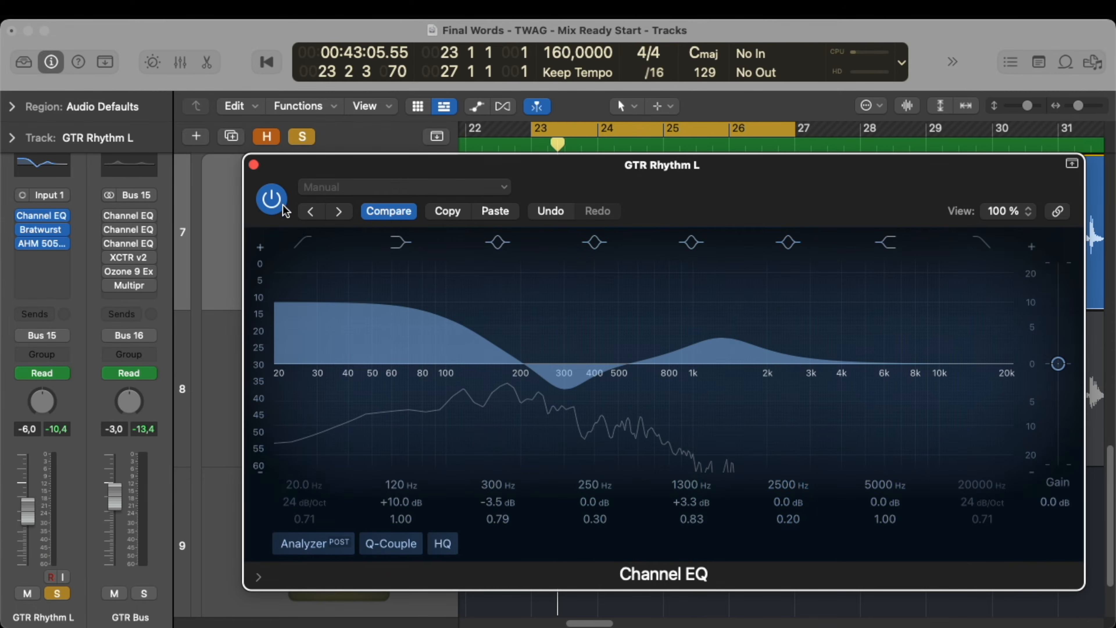
Step: Compare the guitar with the whole Channel EQ bypassed and active during looped playback, and close the EQ
{"action": "key", "text": "space"}
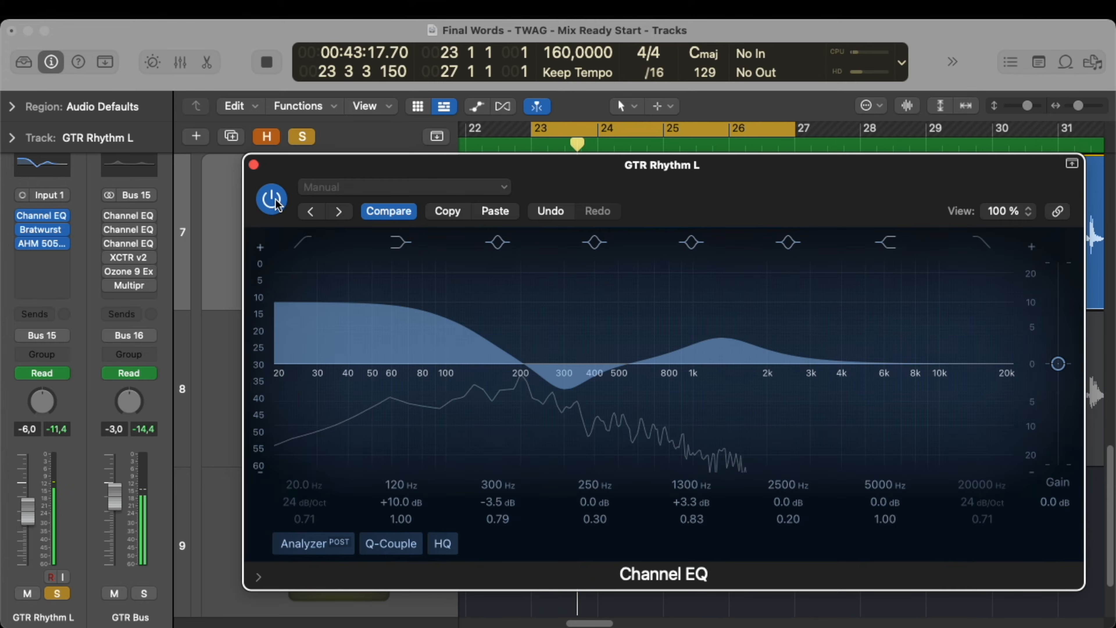
{"action": "left_click", "coordinate": [277, 204]}
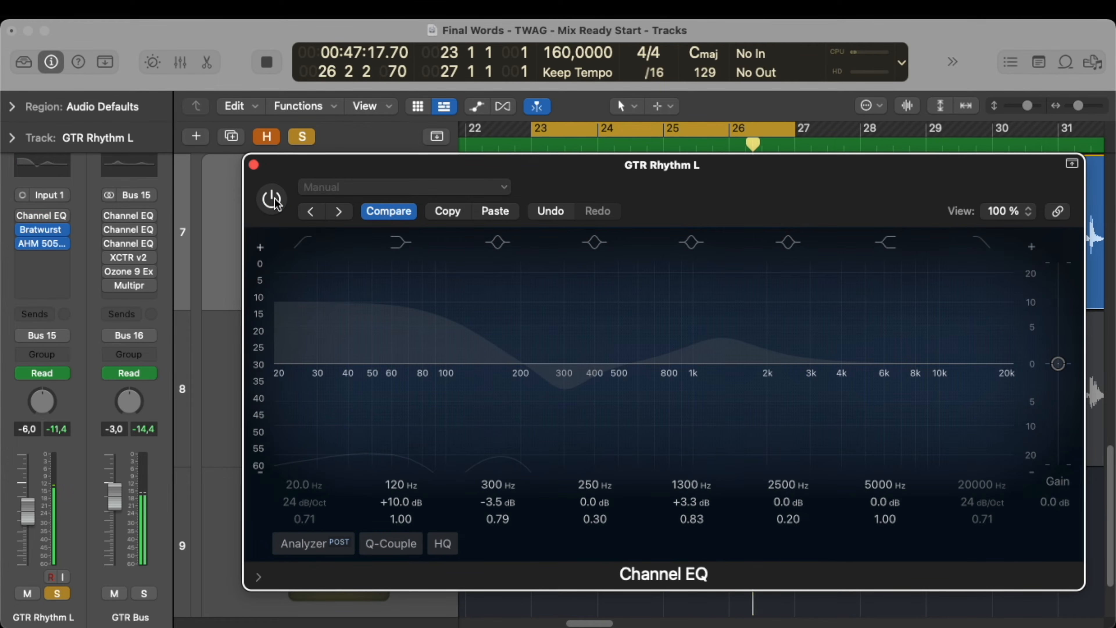
{"action": "left_click", "coordinate": [272, 199]}
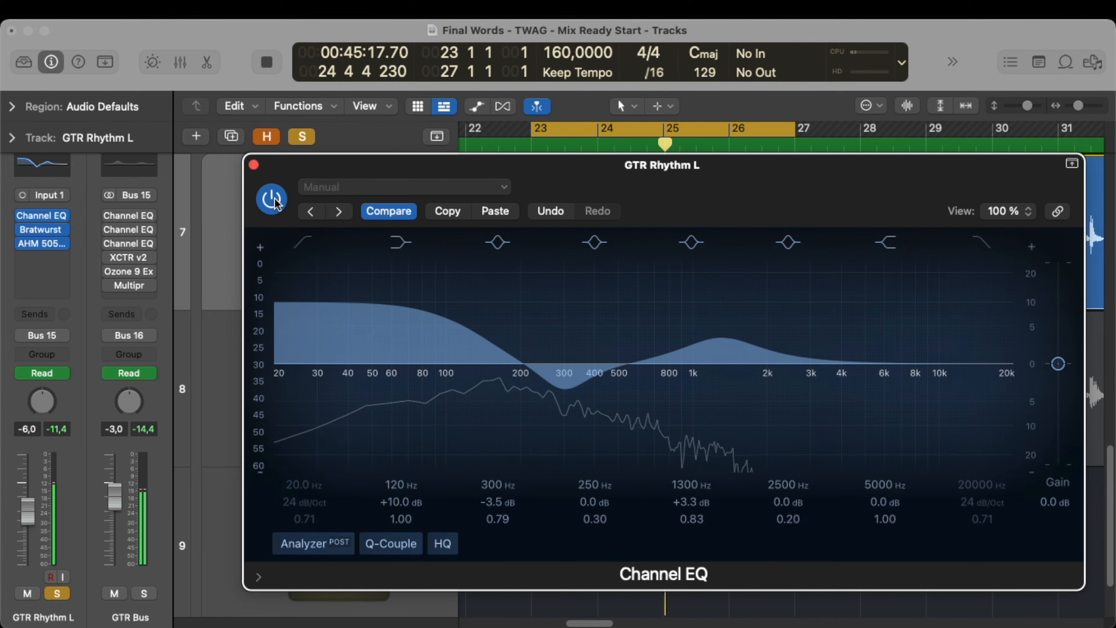
{"action": "left_click", "coordinate": [272, 198]}
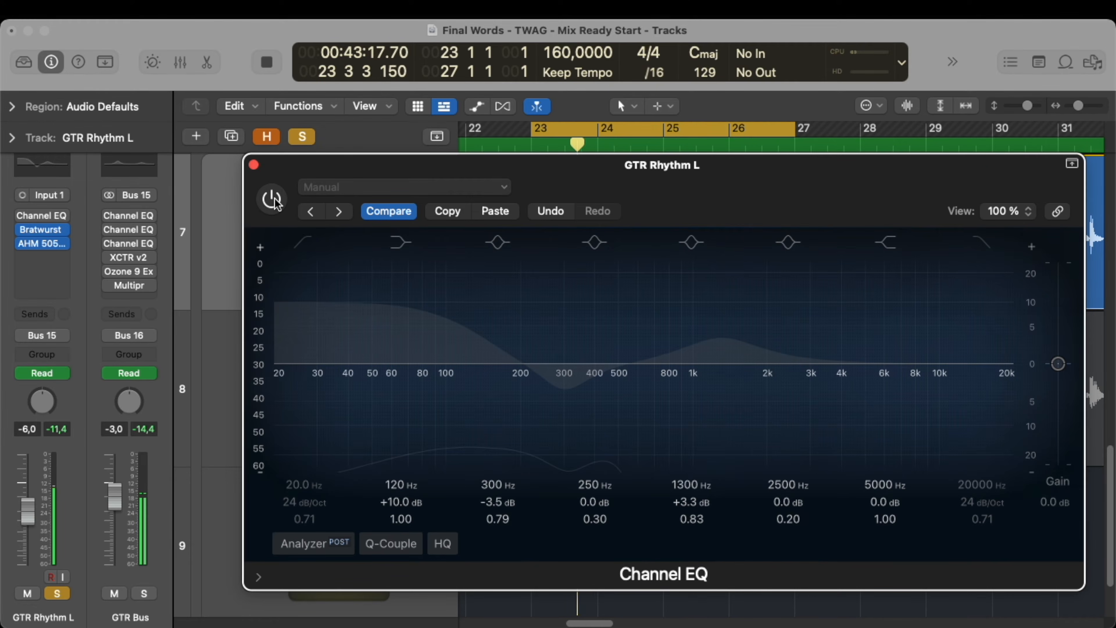
{"action": "left_click", "coordinate": [273, 200]}
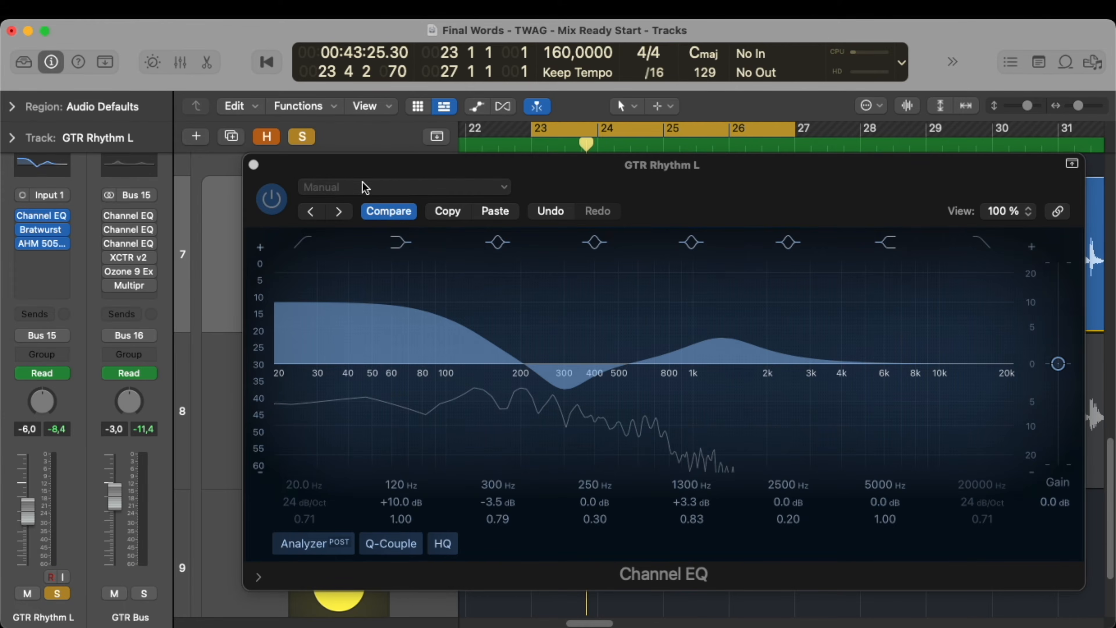
{"action": "left_click", "coordinate": [253, 165]}
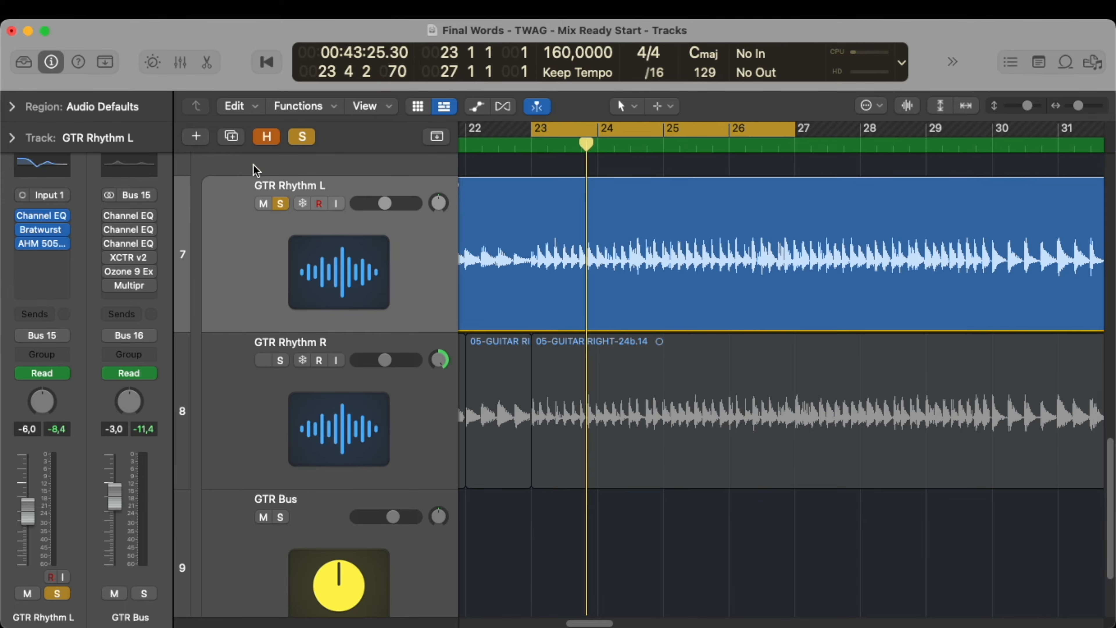
Step: Open the Bratwurst fuzz on GTR Rhythm L to view its gain, tone and volume settings, and close it
{"action": "left_click", "coordinate": [46, 230]}
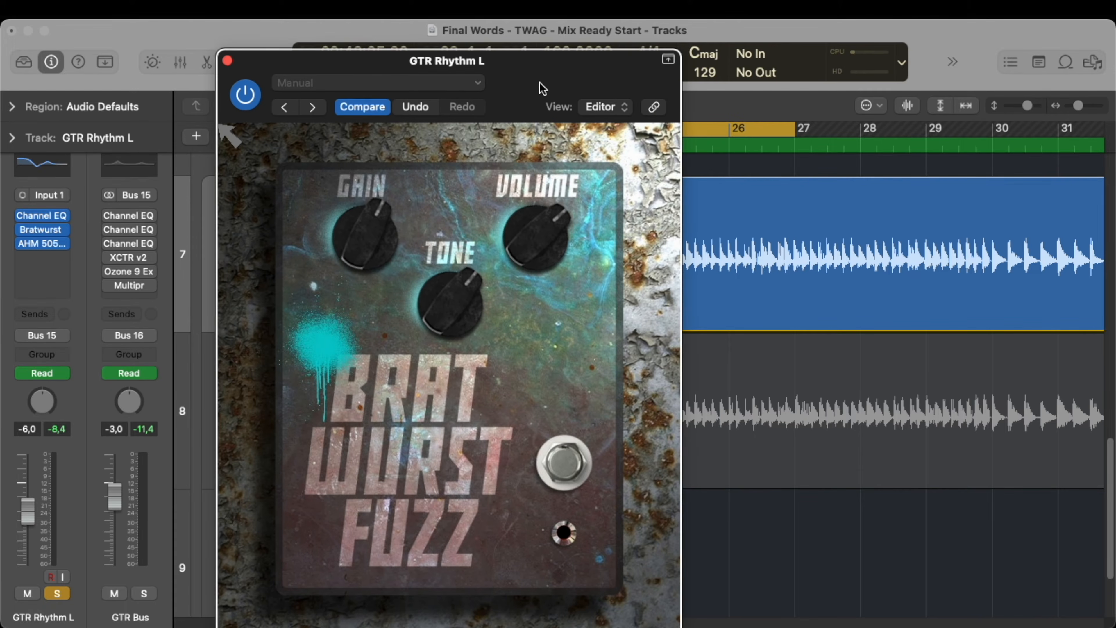
{"action": "left_click_drag", "start_coordinate": [543, 88], "coordinate": [540, 82]}
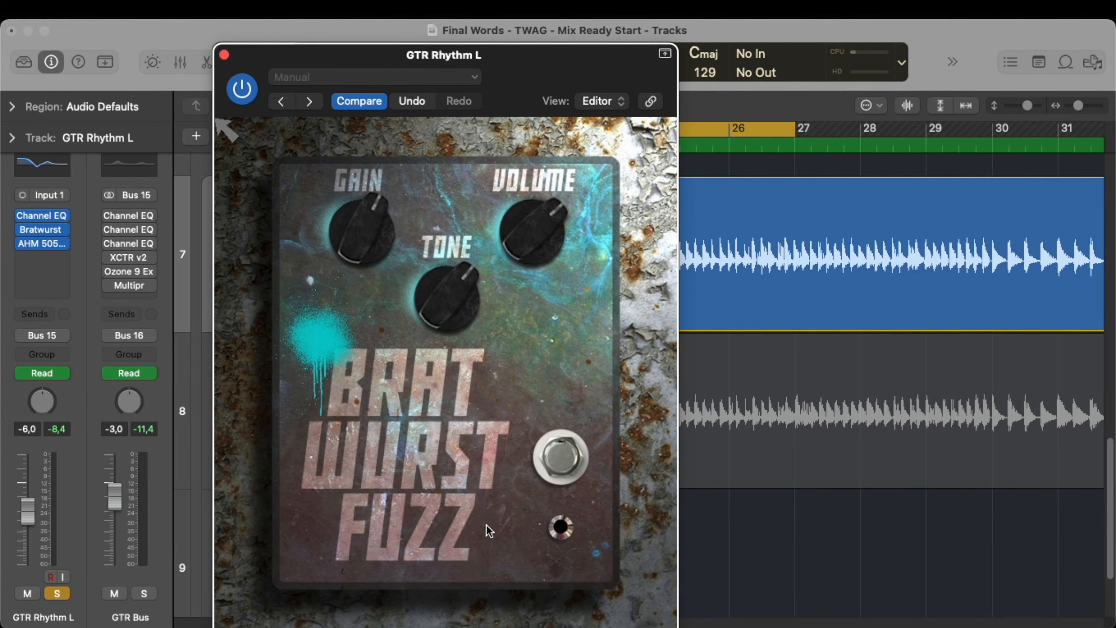
{"action": "left_click", "coordinate": [224, 55]}
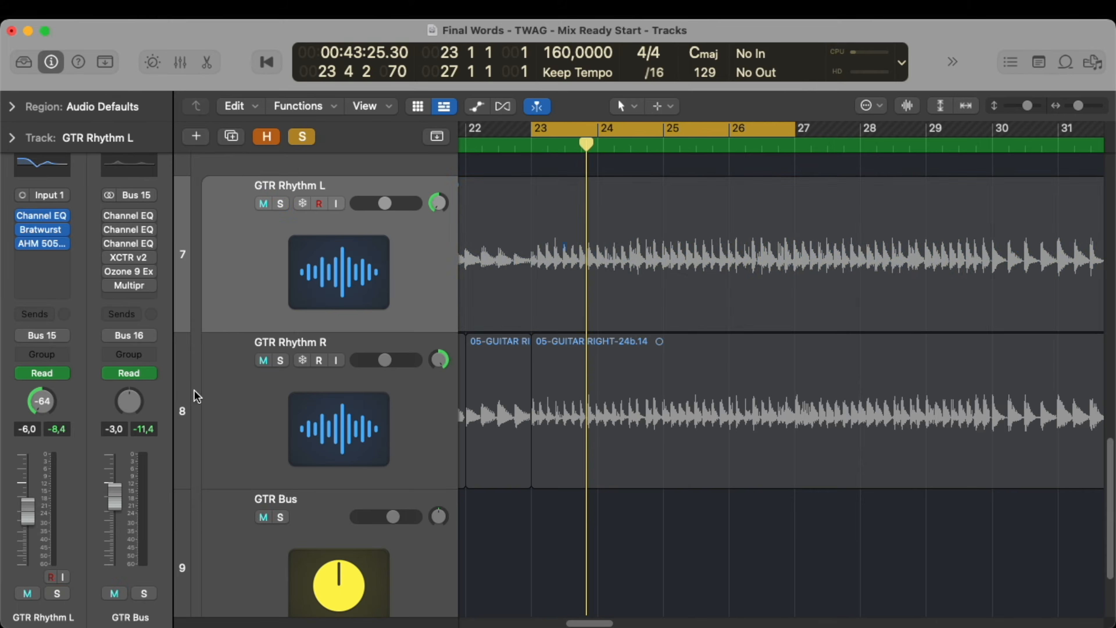
Step: Play the section from bar 59 with the fuzz bypass automation shown, solo GTR Bus, stop and hide the automation, and select all regions
{"action": "key", "text": "a"}
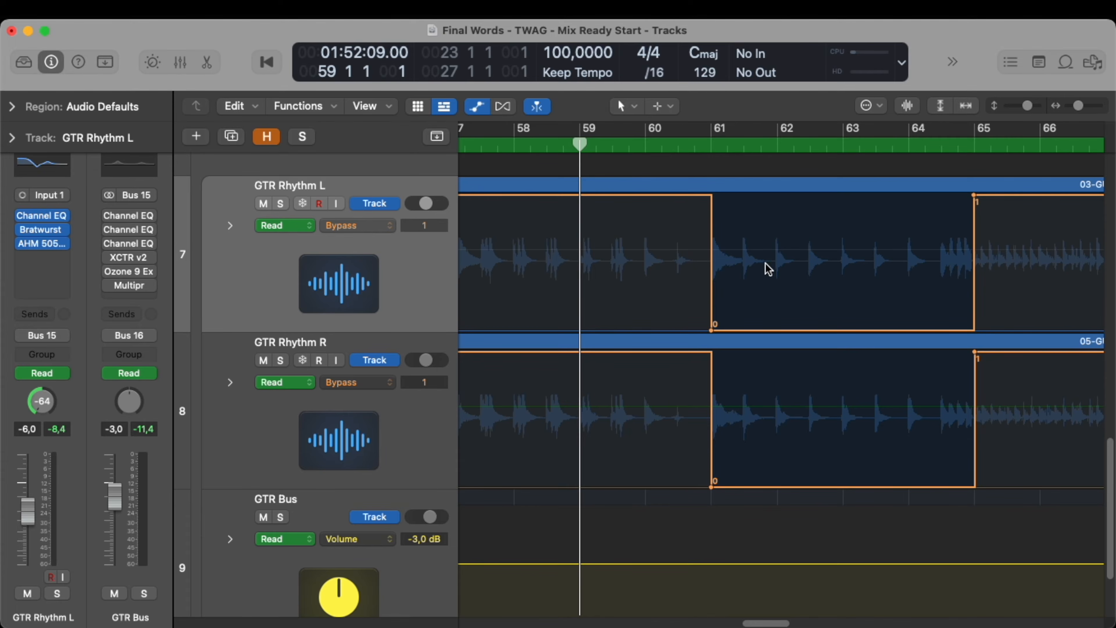
{"action": "key", "text": "space"}
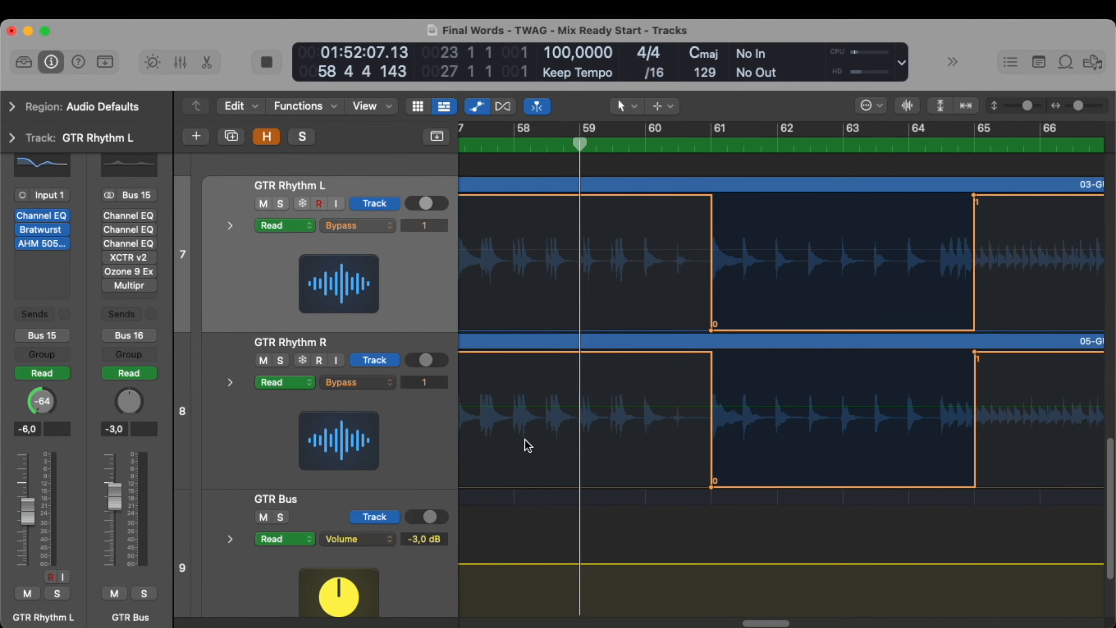
{"action": "left_click", "coordinate": [149, 595]}
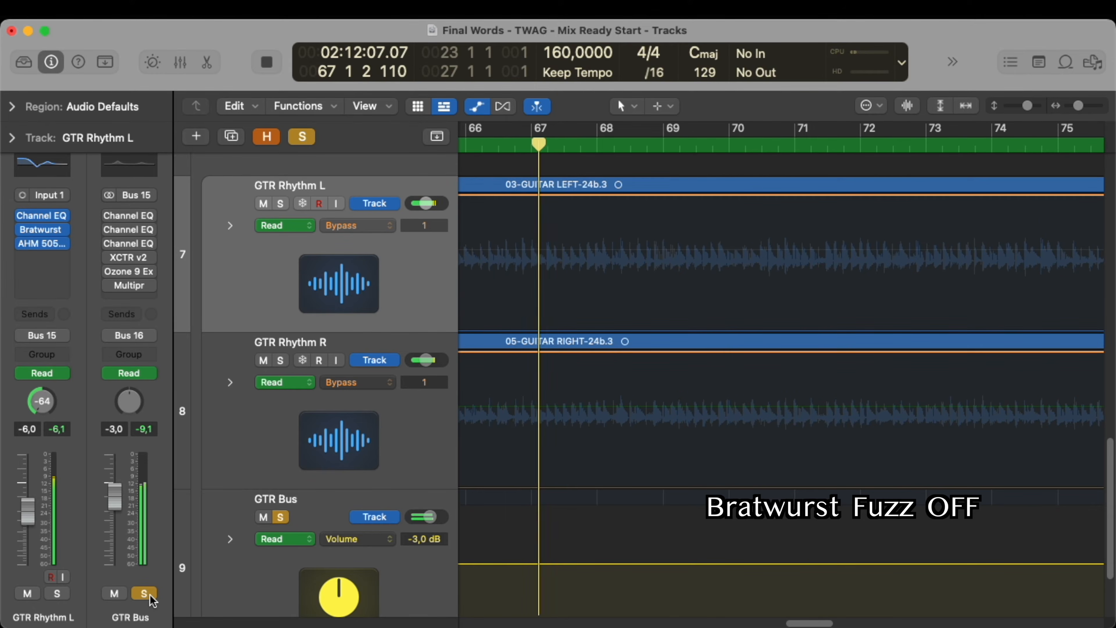
{"action": "key", "text": "space"}
{"action": "key", "text": "a"}
{"action": "key", "text": "super+a"}
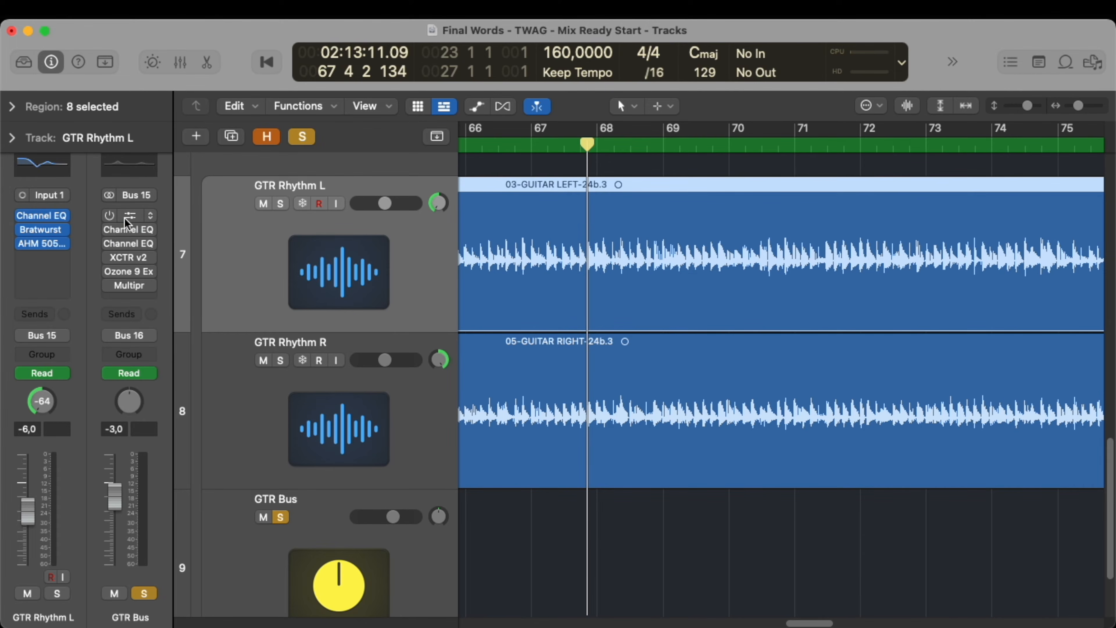
Step: Enable the Mid Only Channel EQ on GTR Bus, compare it bypassed and active during playback, and close it
{"action": "left_click", "coordinate": [124, 217]}
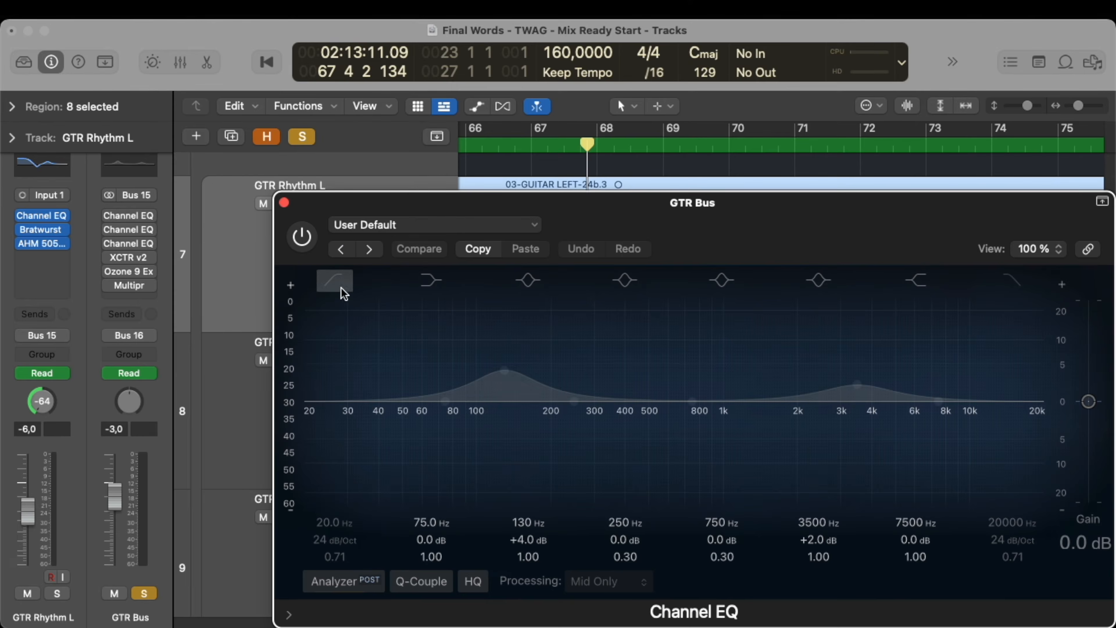
{"action": "left_click", "coordinate": [302, 237]}
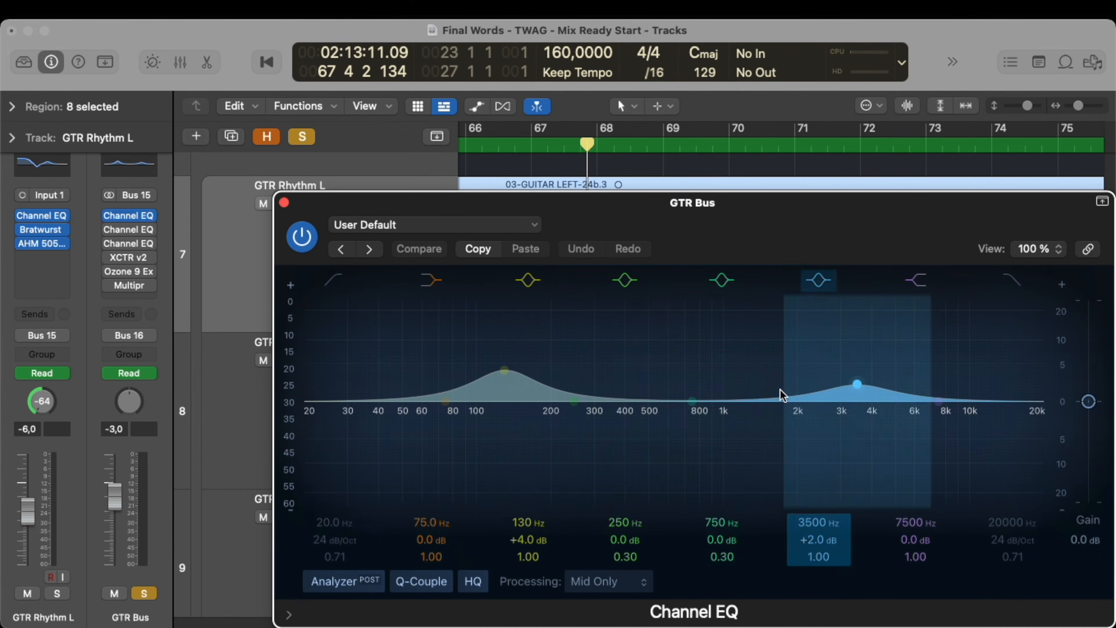
{"action": "left_click", "coordinate": [302, 237]}
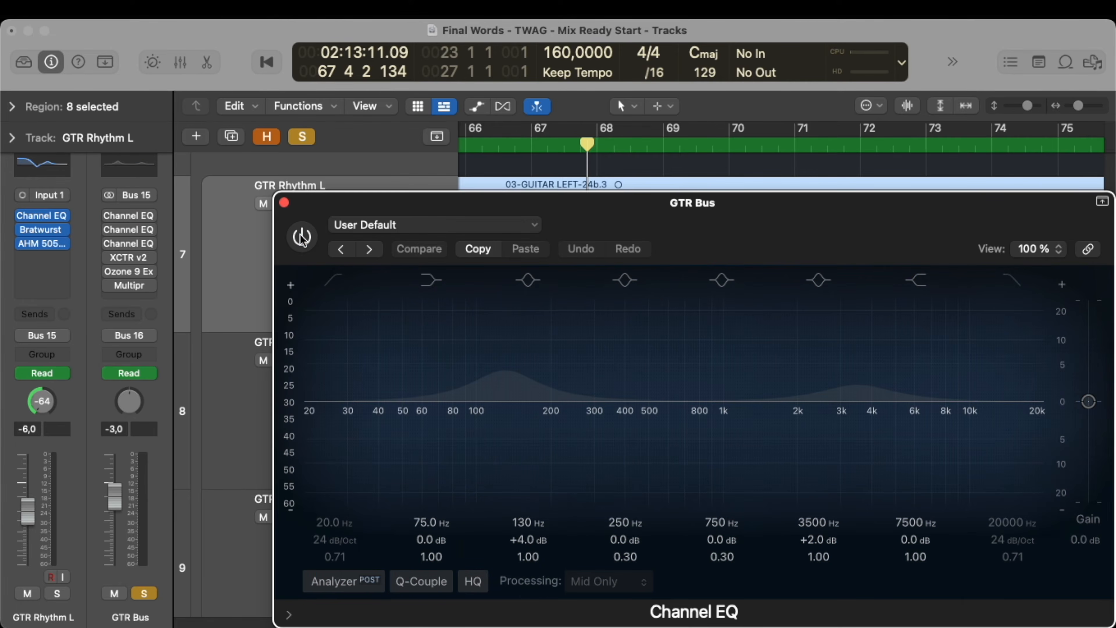
{"action": "key", "text": "space"}
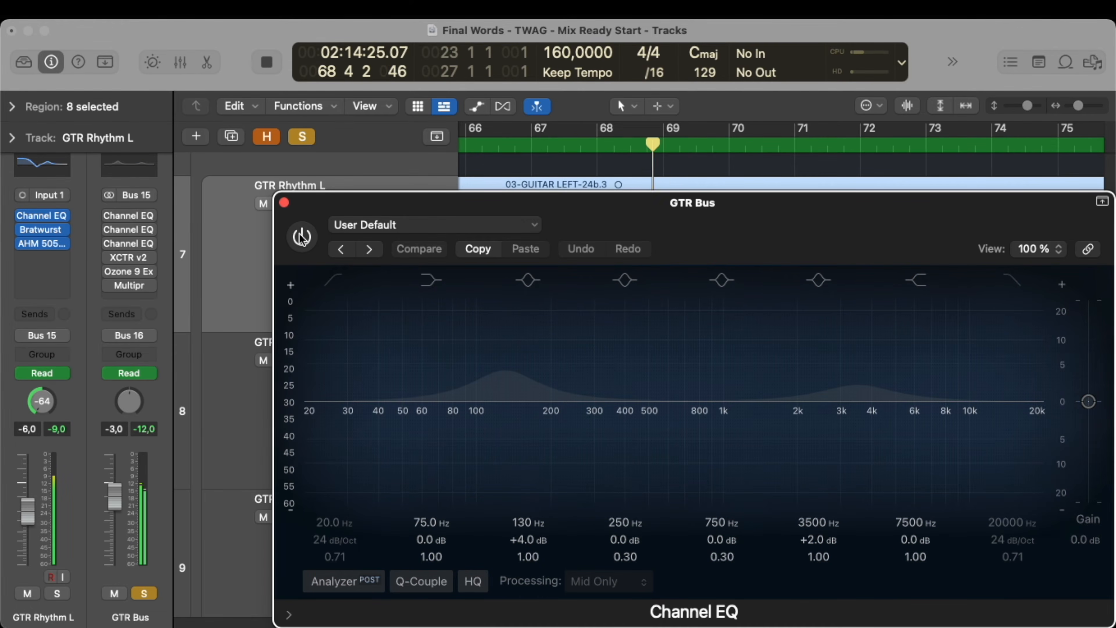
{"action": "left_click", "coordinate": [302, 238]}
{"action": "left_click", "coordinate": [302, 238]}
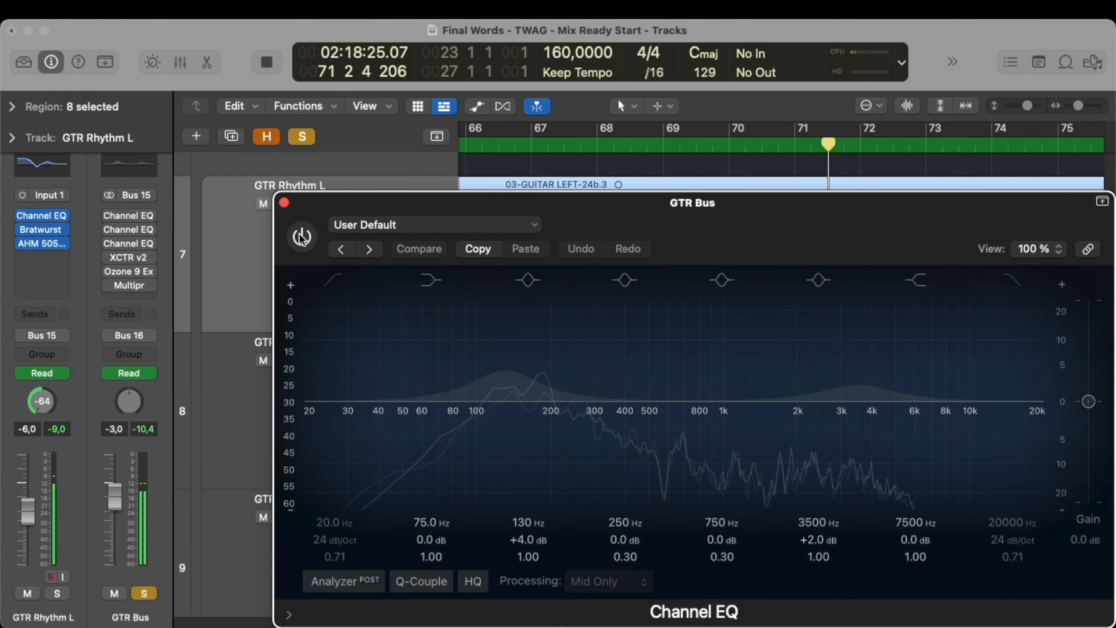
{"action": "left_click", "coordinate": [302, 237]}
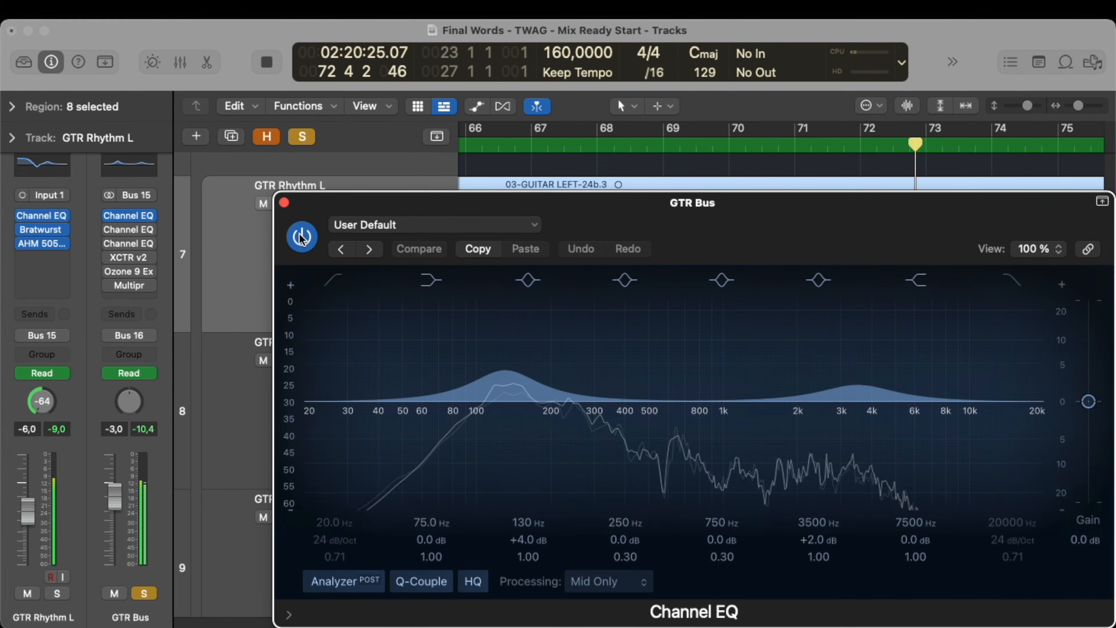
{"action": "key", "text": "space"}
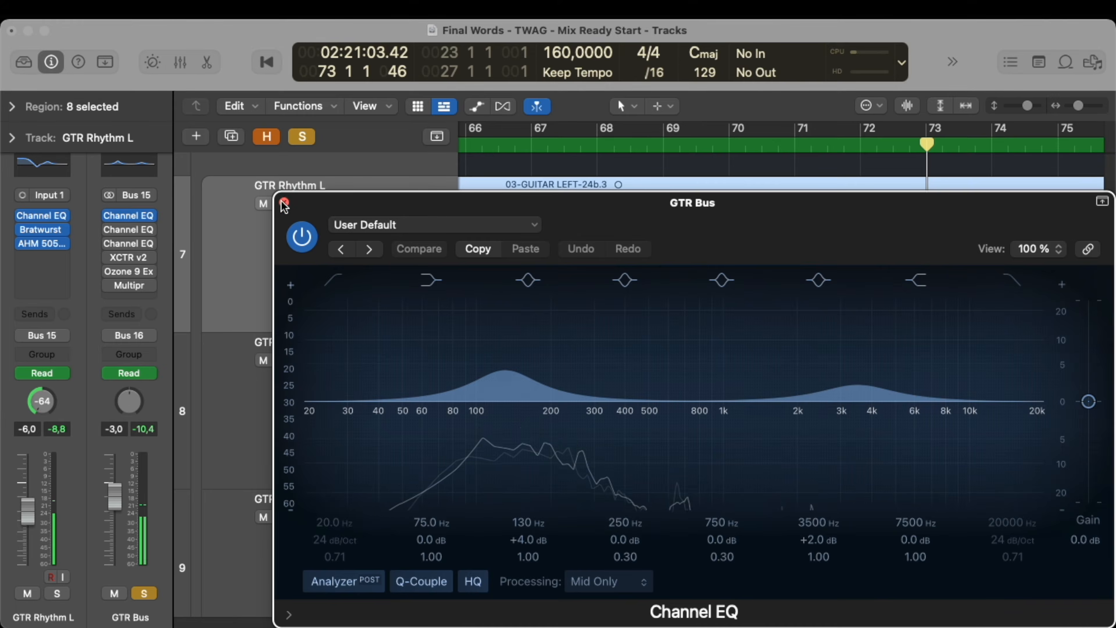
{"action": "left_click", "coordinate": [284, 202]}
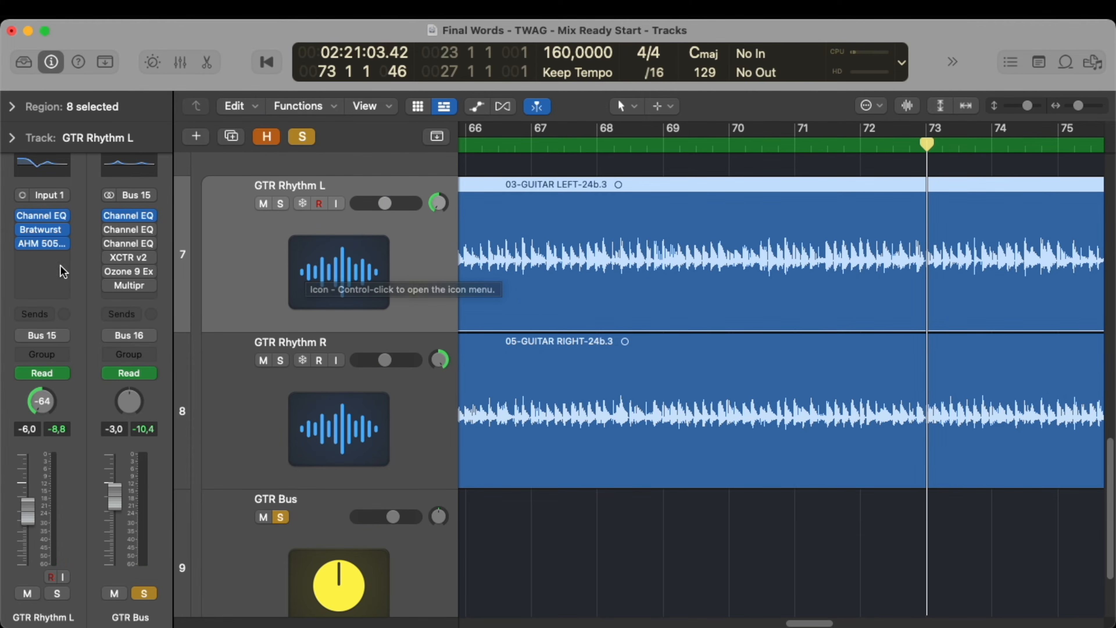
Step: Enable the Side Only Channel EQ on GTR Bus, compare it bypassed and active during playback, and close it
{"action": "left_click", "coordinate": [121, 231]}
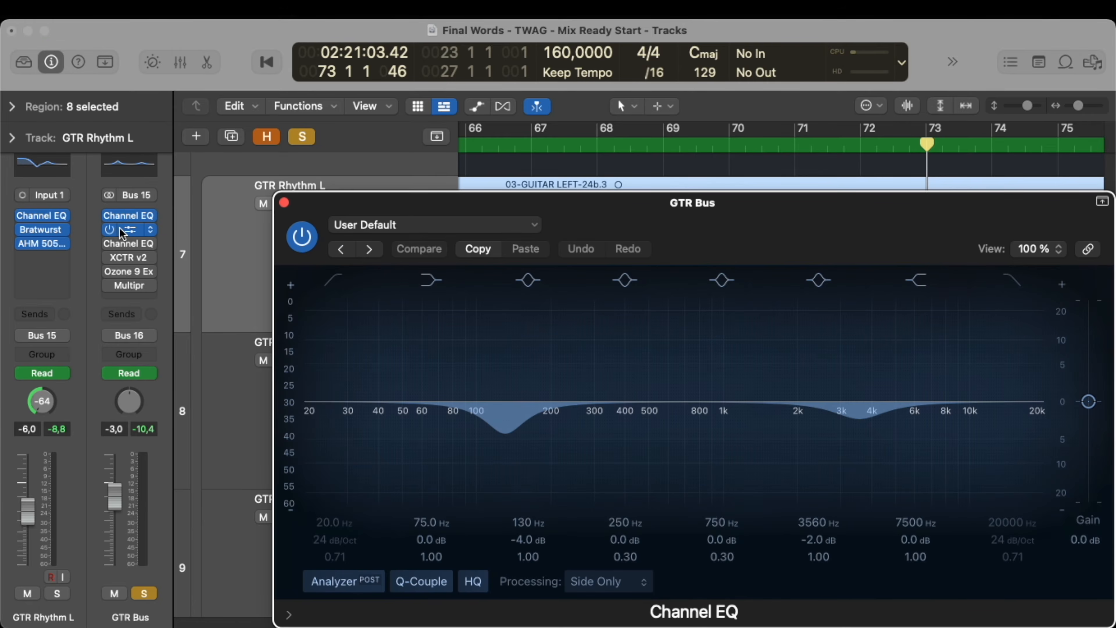
{"action": "left_click_drag", "start_coordinate": [552, 225], "coordinate": [524, 222]}
{"action": "key", "text": "space"}
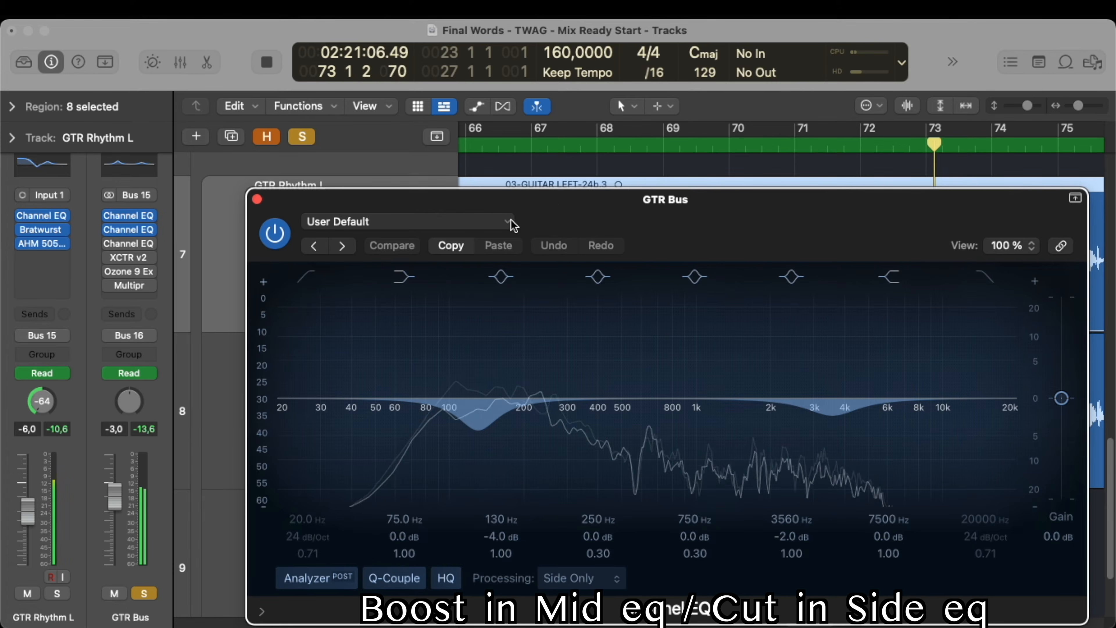
{"action": "left_click", "coordinate": [274, 235]}
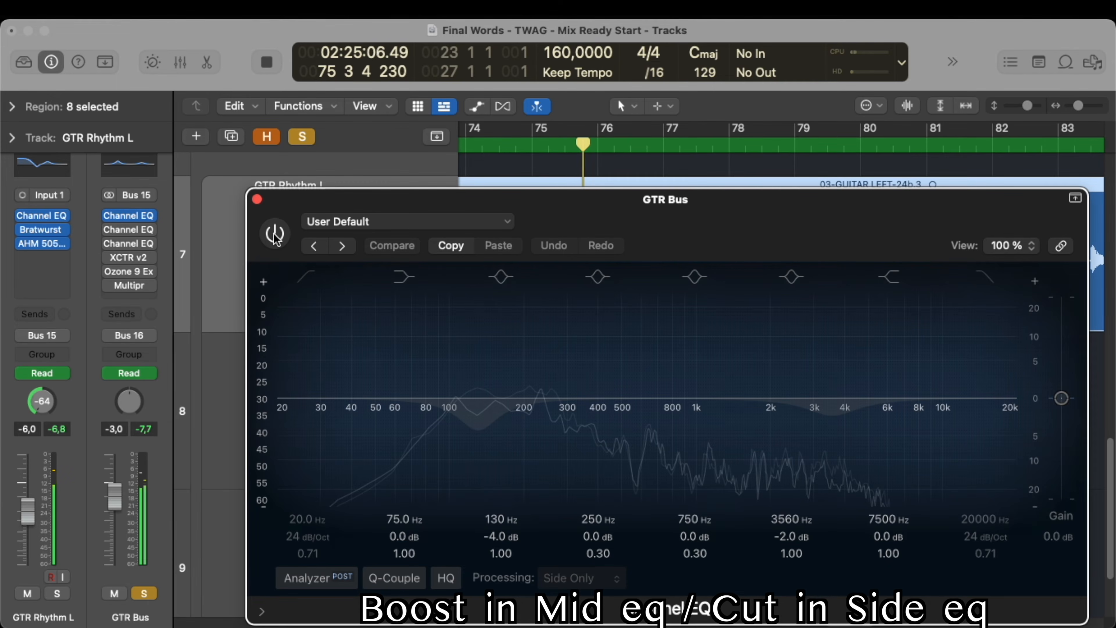
{"action": "left_click", "coordinate": [275, 235]}
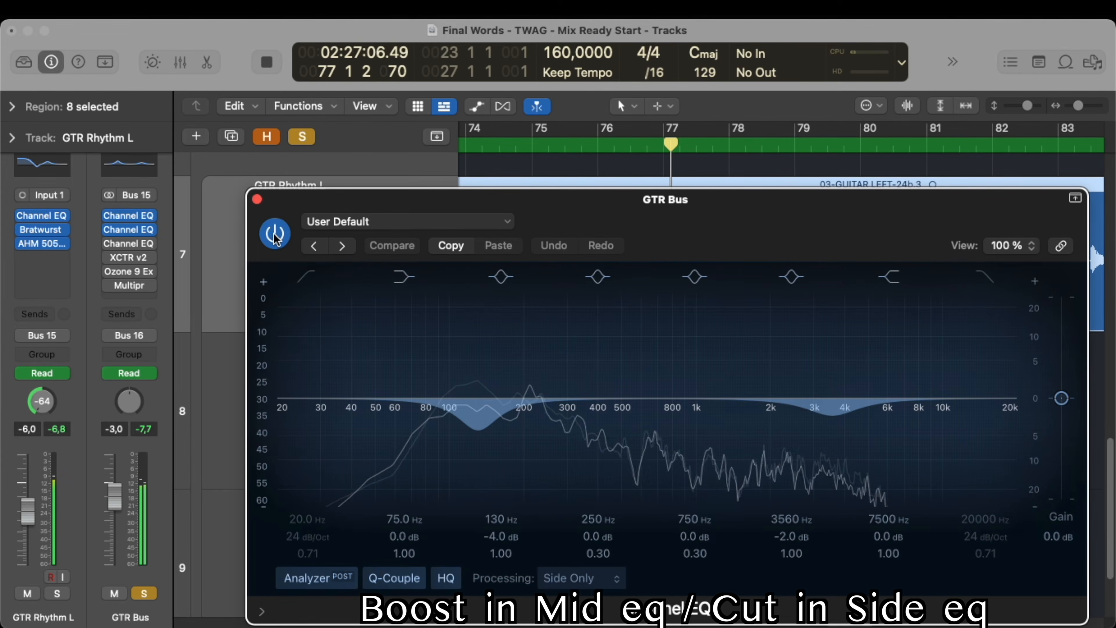
{"action": "key", "text": "space"}
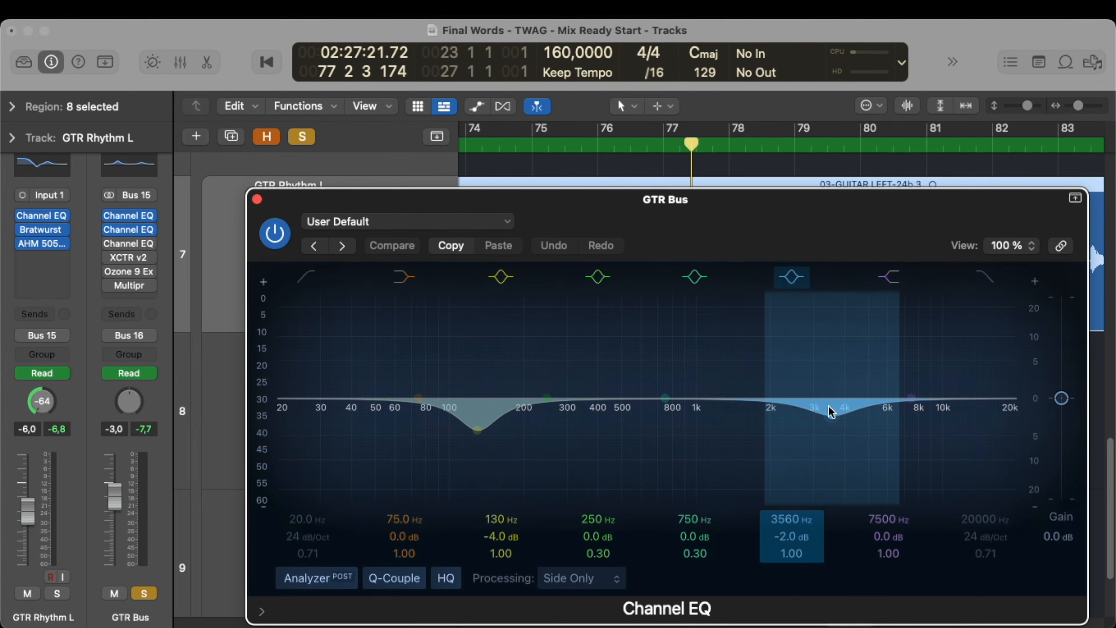
{"action": "left_click", "coordinate": [257, 199]}
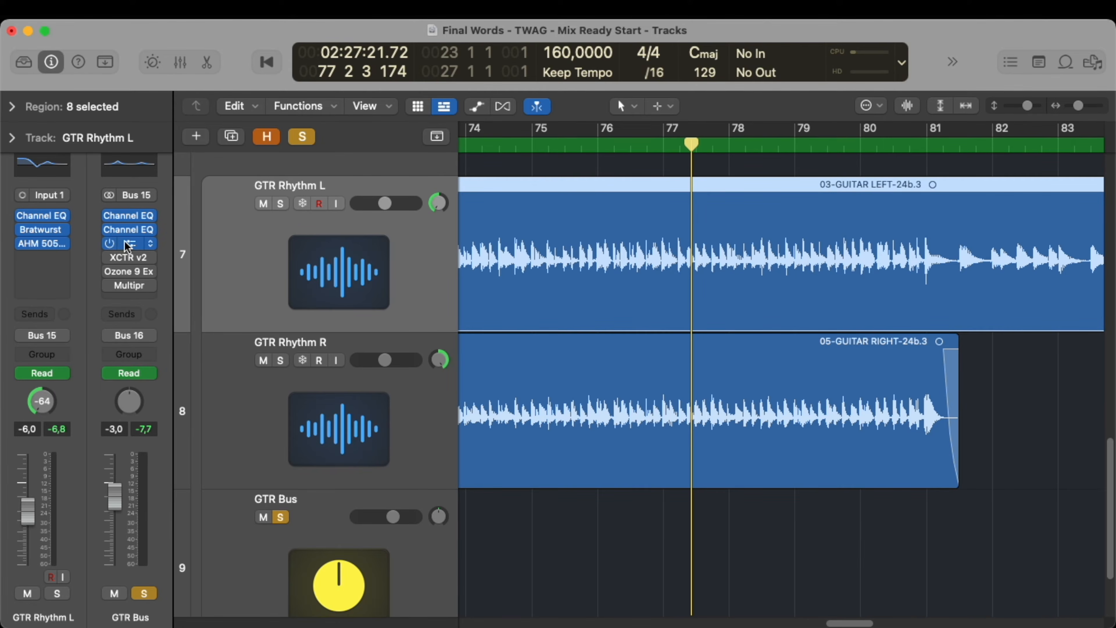
Step: Enable the third Channel EQ on GTR Bus and switch off its 5150 Hz and 2500 Hz bands
{"action": "left_click", "coordinate": [127, 245]}
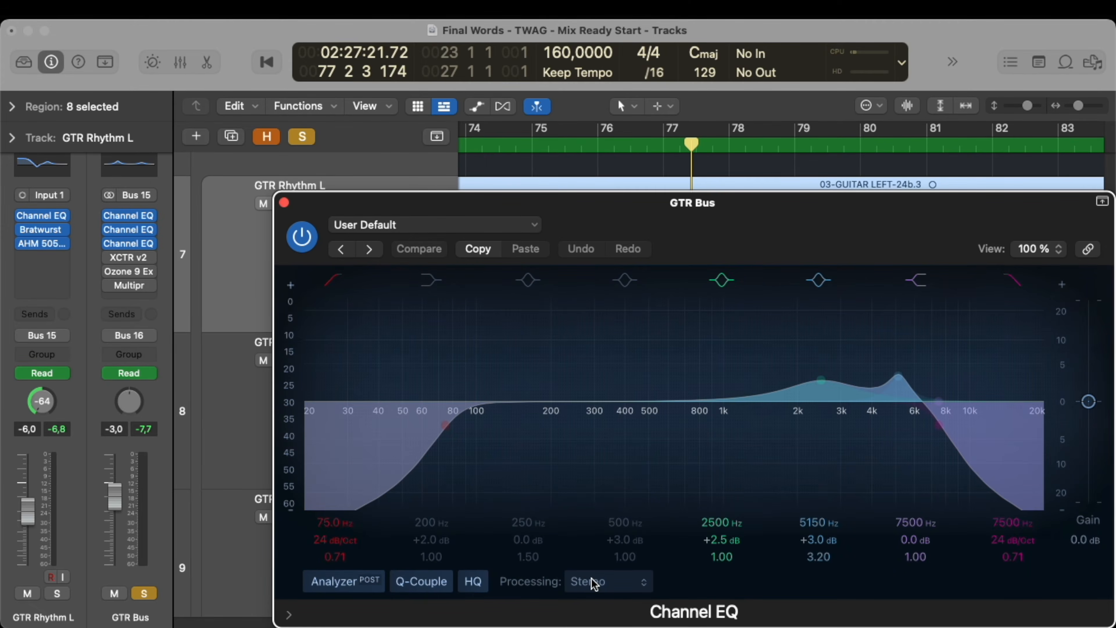
{"action": "left_click", "coordinate": [818, 281]}
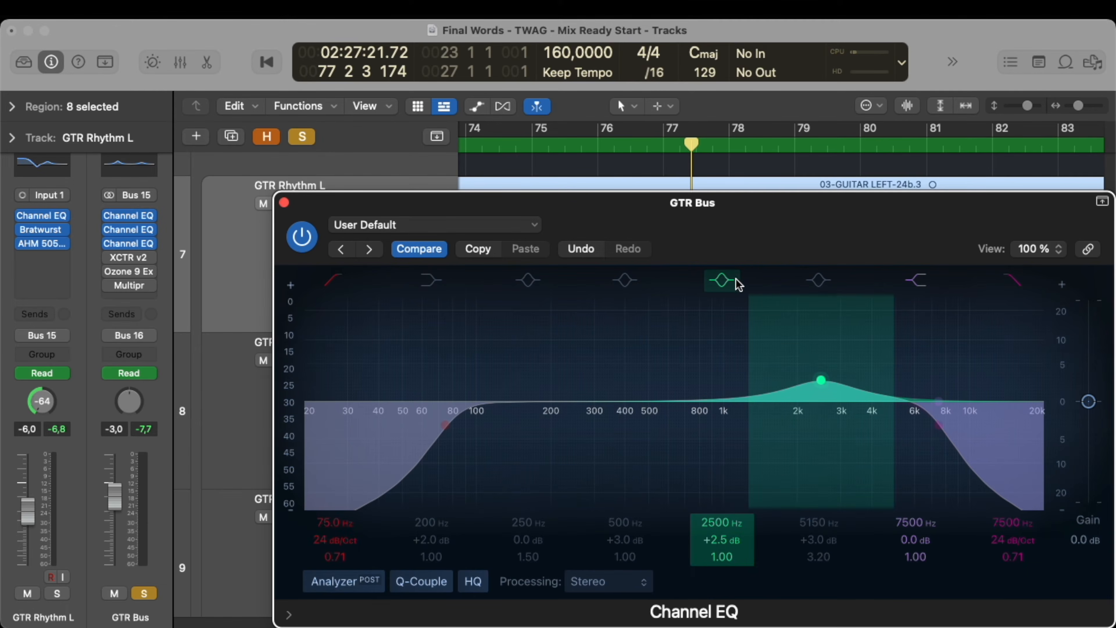
{"action": "left_click", "coordinate": [729, 281]}
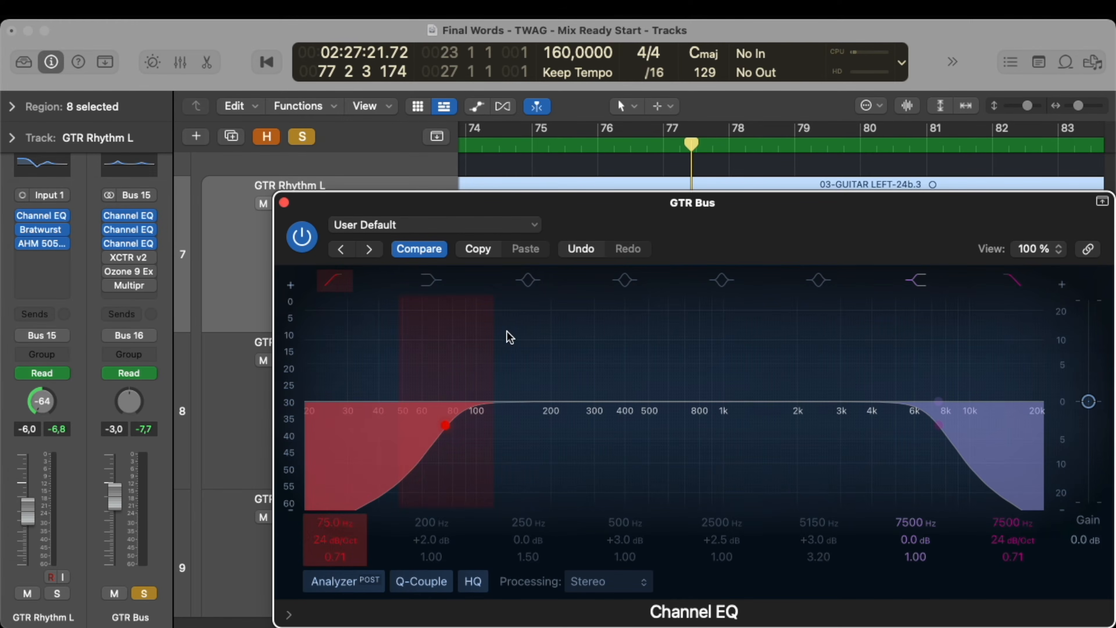
Step: Compare the guitar bus with the 75 Hz low cut switched off and on during playback, and stop playback
{"action": "key", "text": "space"}
{"action": "left_click", "coordinate": [335, 279]}
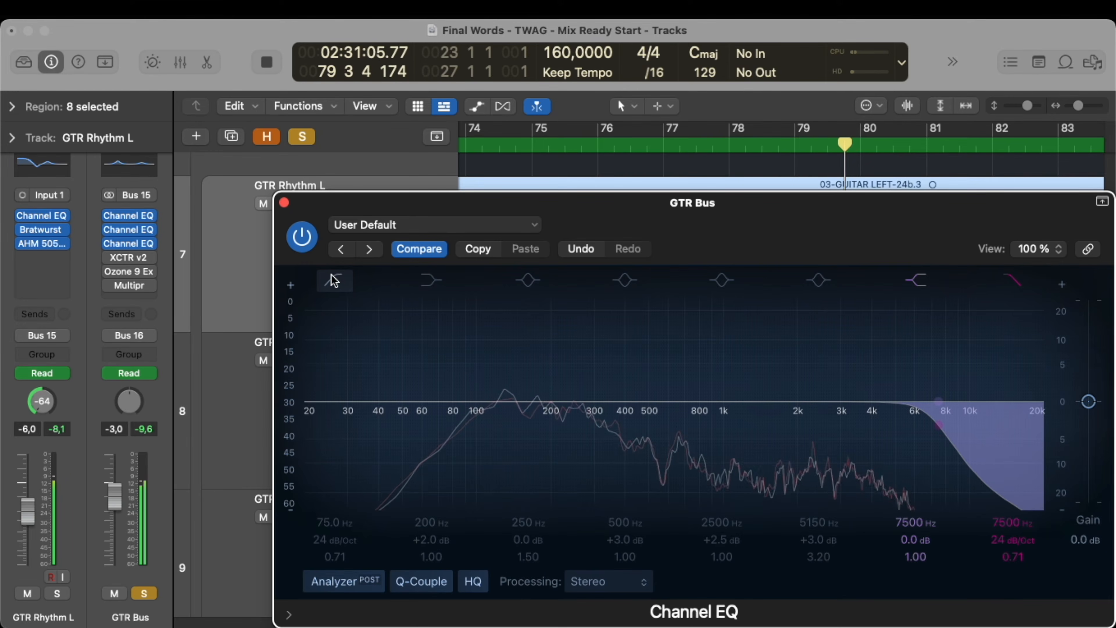
{"action": "left_click", "coordinate": [335, 279]}
{"action": "key", "text": "space"}
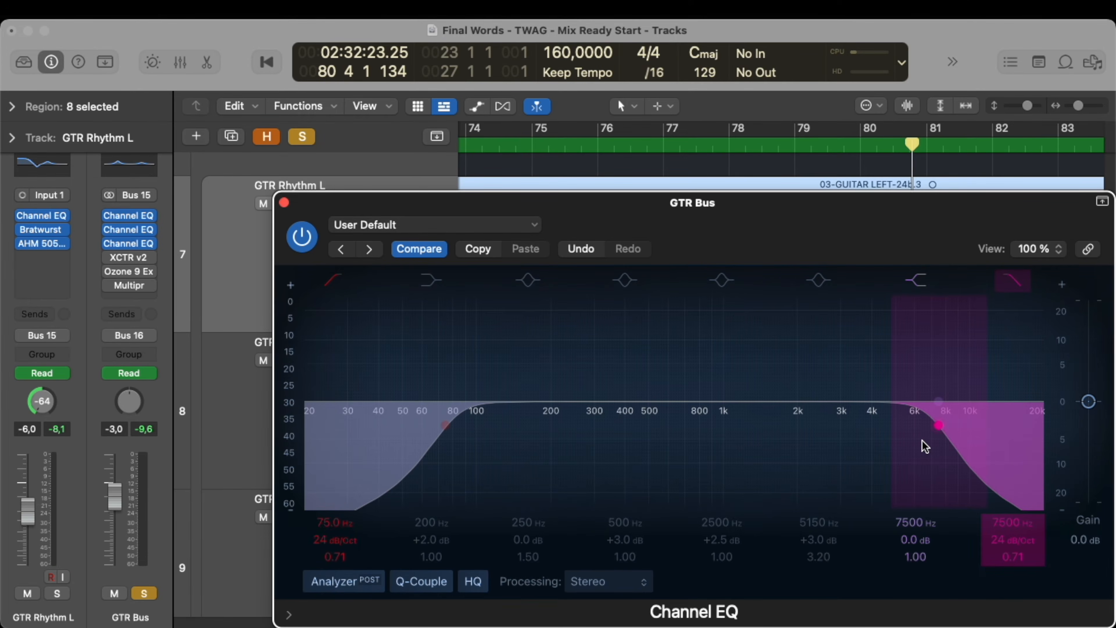
Step: Set the high-cut frequency to 7400 Hz while the guitar bus plays
{"action": "key", "text": "space"}
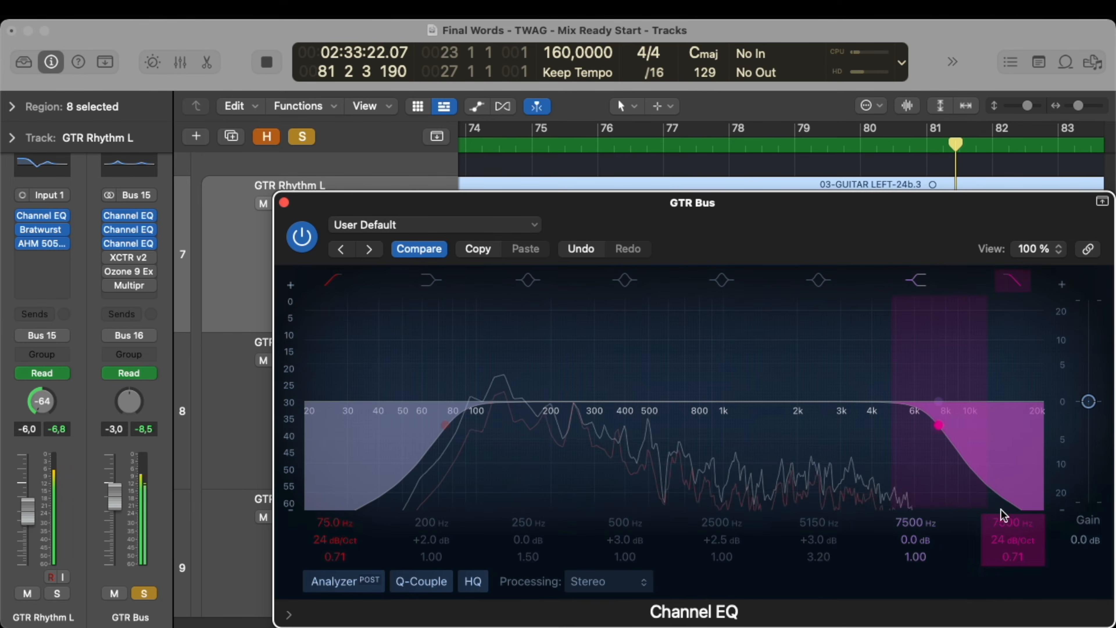
{"action": "mouse_move", "coordinate": [1005, 514]}
{"action": "left_mouse_down"}
{"action": "mouse_move", "coordinate": [1007, 484]}
{"action": "mouse_move", "coordinate": [1007, 536]}
{"action": "left_mouse_up"}
{"action": "key", "text": "space"}
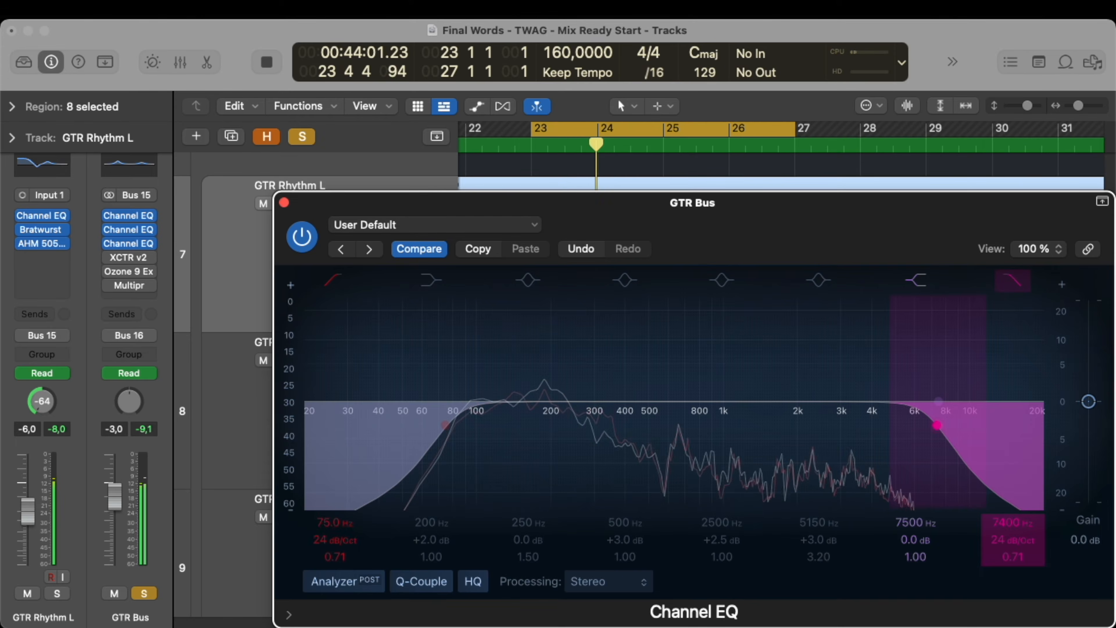
Step: Compare the guitar bus with the 7400 Hz high cut switched off and on during looped playback
{"action": "left_click", "coordinate": [1025, 285]}
{"action": "left_click", "coordinate": [1027, 287]}
{"action": "left_click", "coordinate": [1023, 285]}
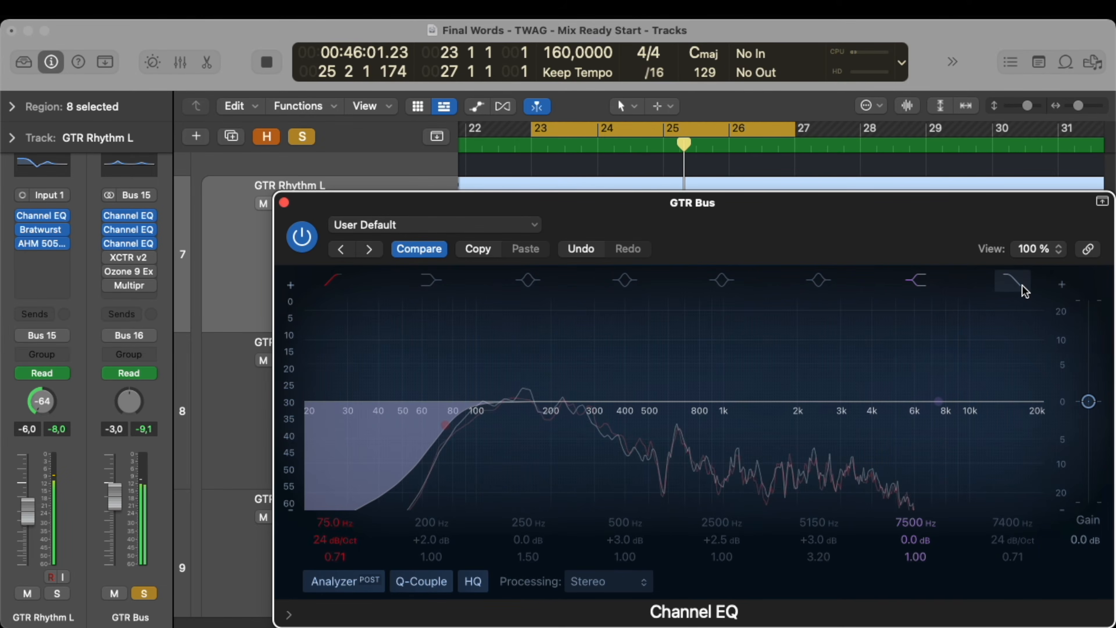
{"action": "left_click", "coordinate": [1021, 285]}
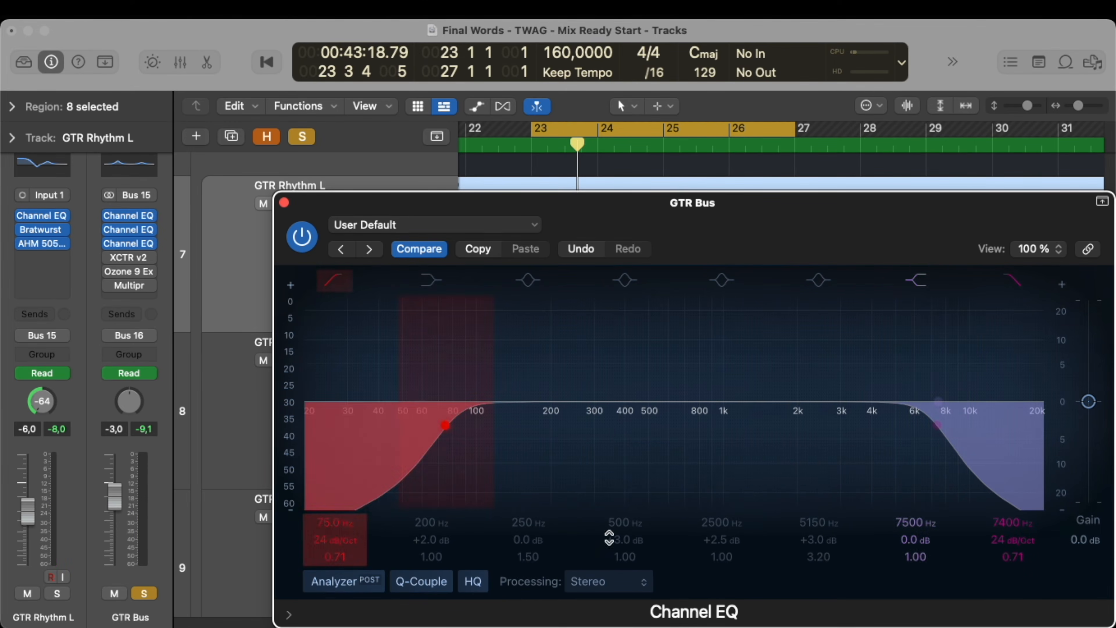
Step: Enable the 5150 Hz band during unsoloed looped playback and set its gain to +3.3 dB
{"action": "key", "text": "super+Tab"}
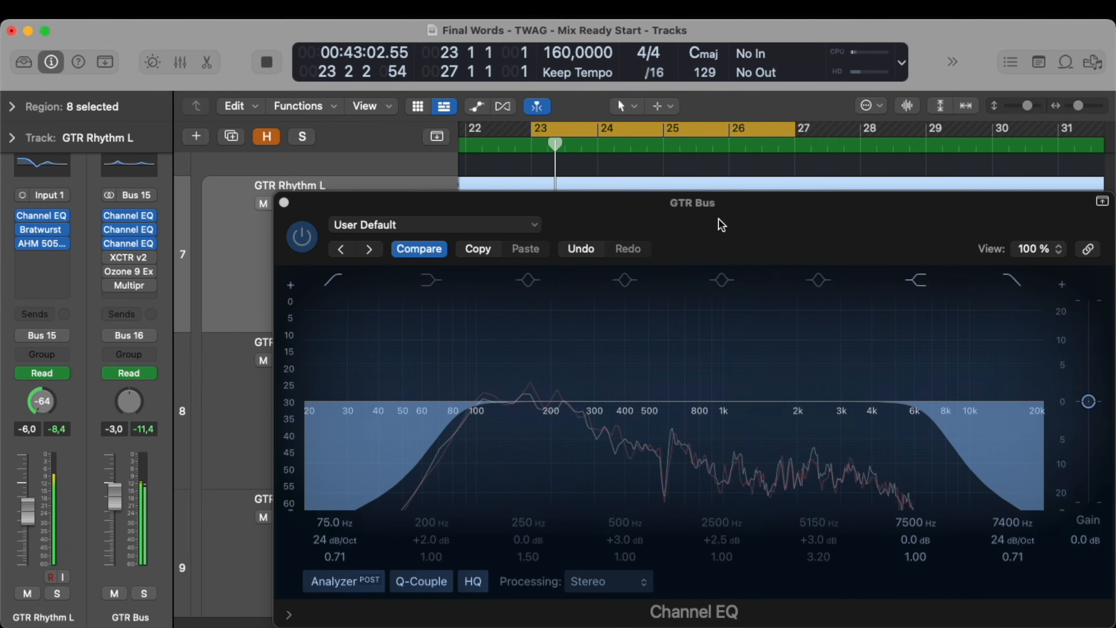
{"action": "left_click", "coordinate": [742, 259]}
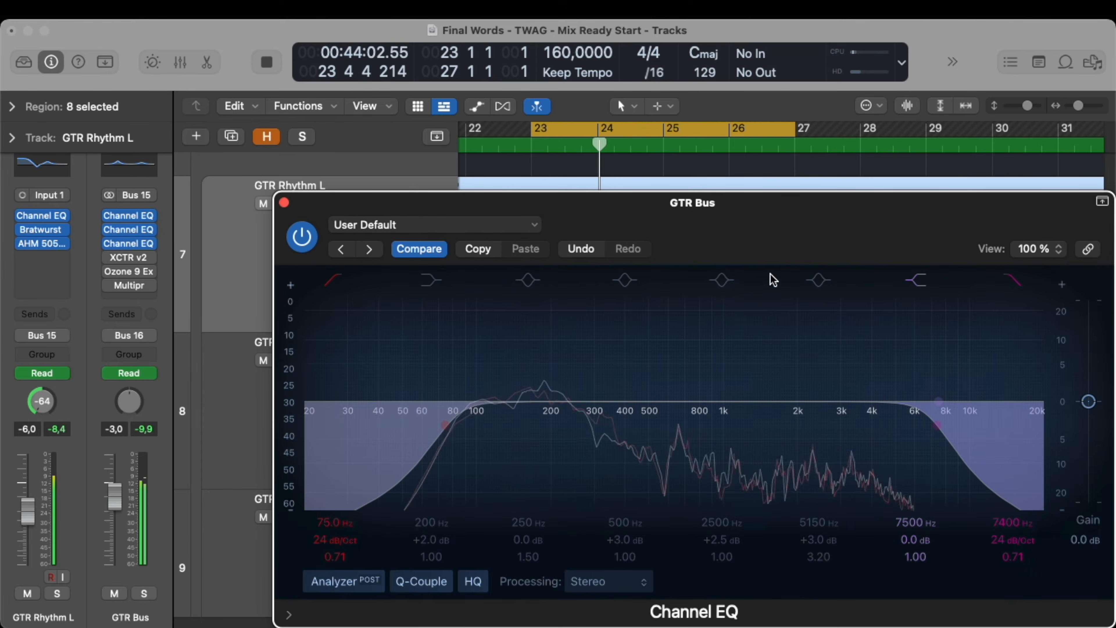
{"action": "left_click", "coordinate": [823, 281]}
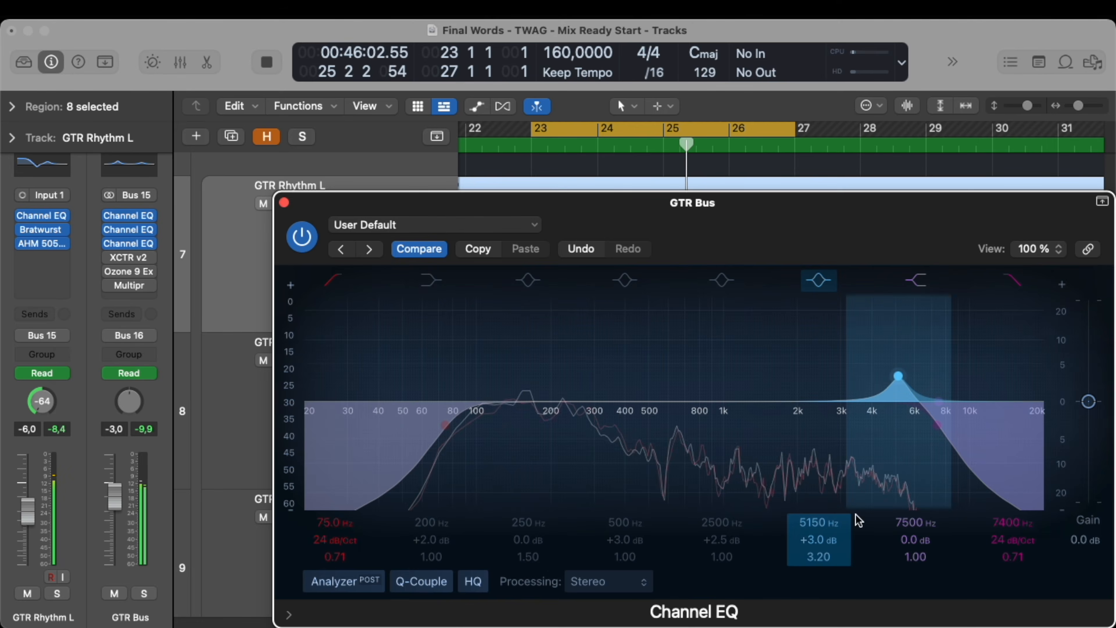
{"action": "mouse_move", "coordinate": [831, 538]}
{"action": "left_mouse_down"}
{"action": "mouse_move", "coordinate": [832, 466]}
{"action": "mouse_move", "coordinate": [831, 534]}
{"action": "left_mouse_up"}
Step: Enable the 2500 Hz band at +2.5 dB, compare it off and on during looped playback, and close the EQ
{"action": "left_click", "coordinate": [719, 280]}
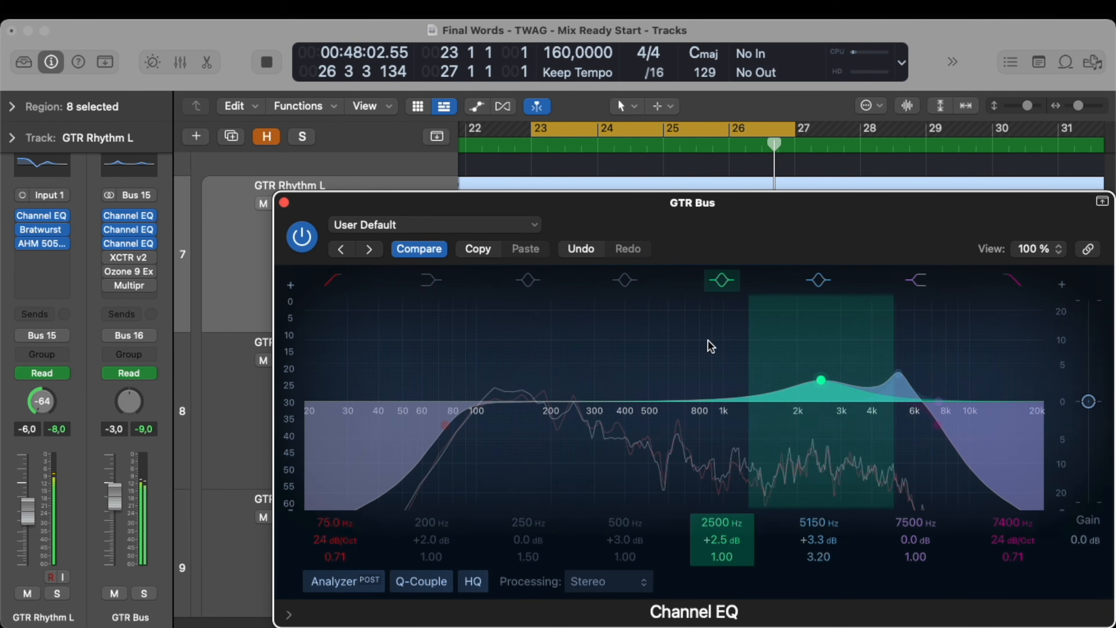
{"action": "left_click", "coordinate": [723, 279]}
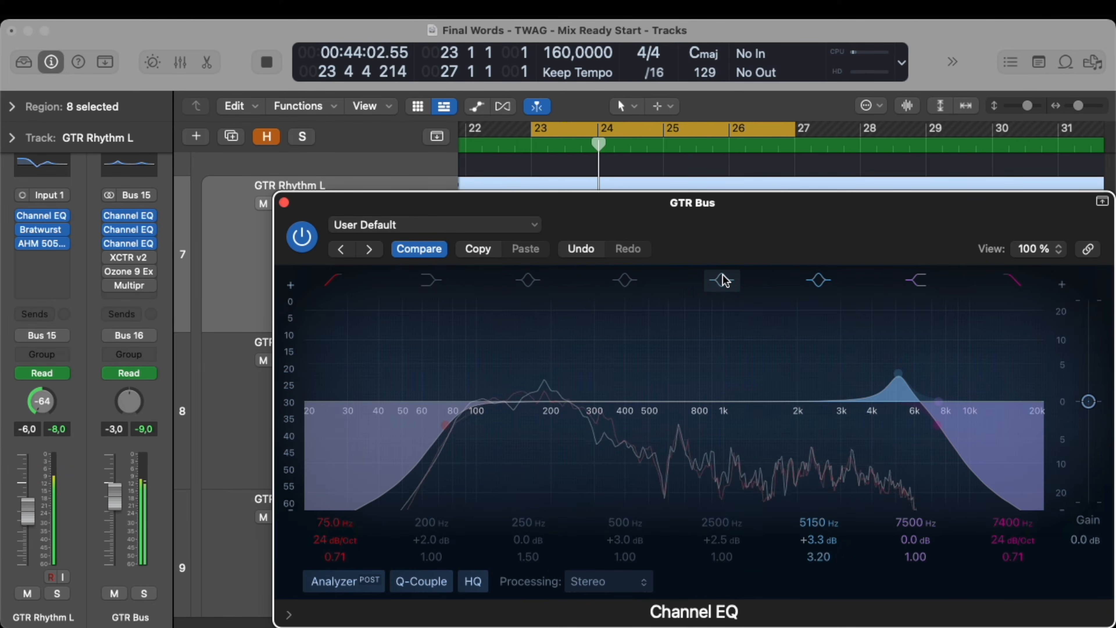
{"action": "left_click", "coordinate": [723, 280]}
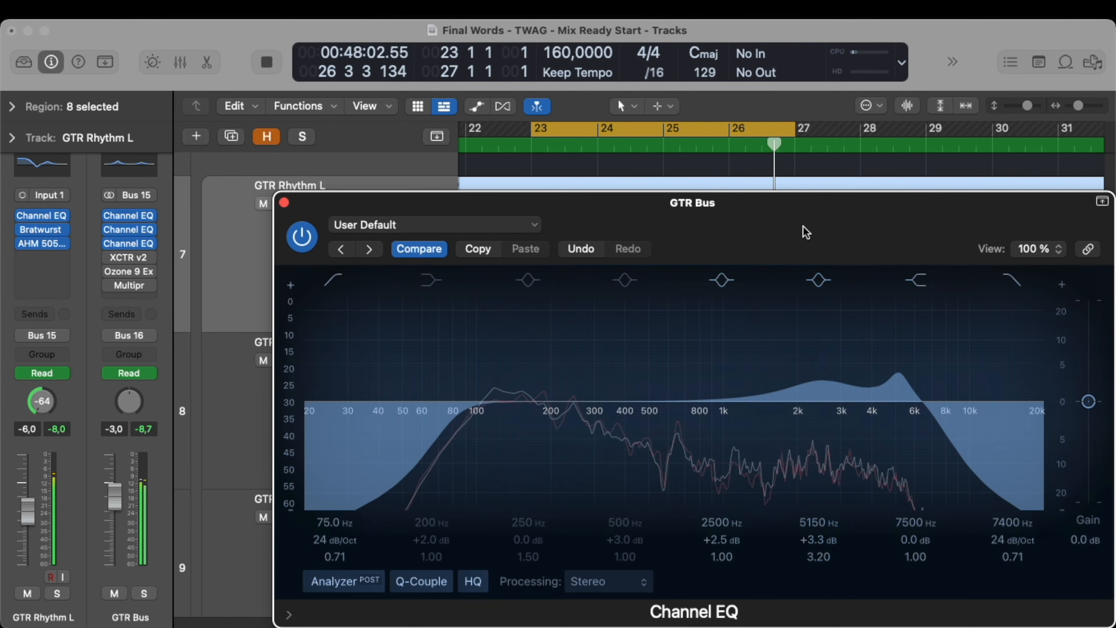
{"action": "key", "text": "space"}
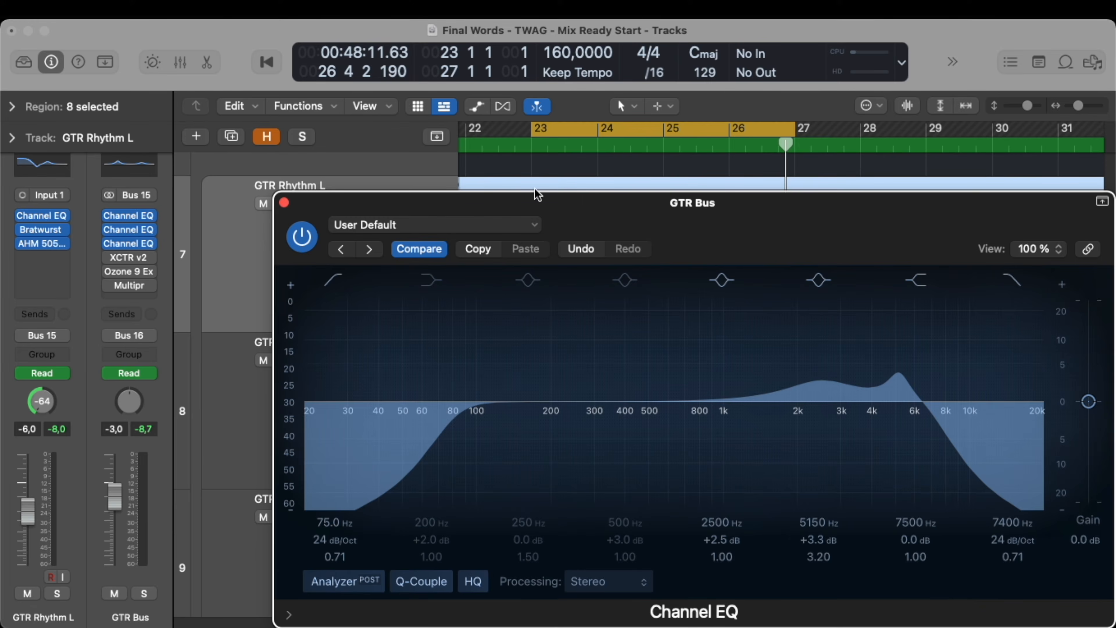
{"action": "left_click", "coordinate": [284, 203]}
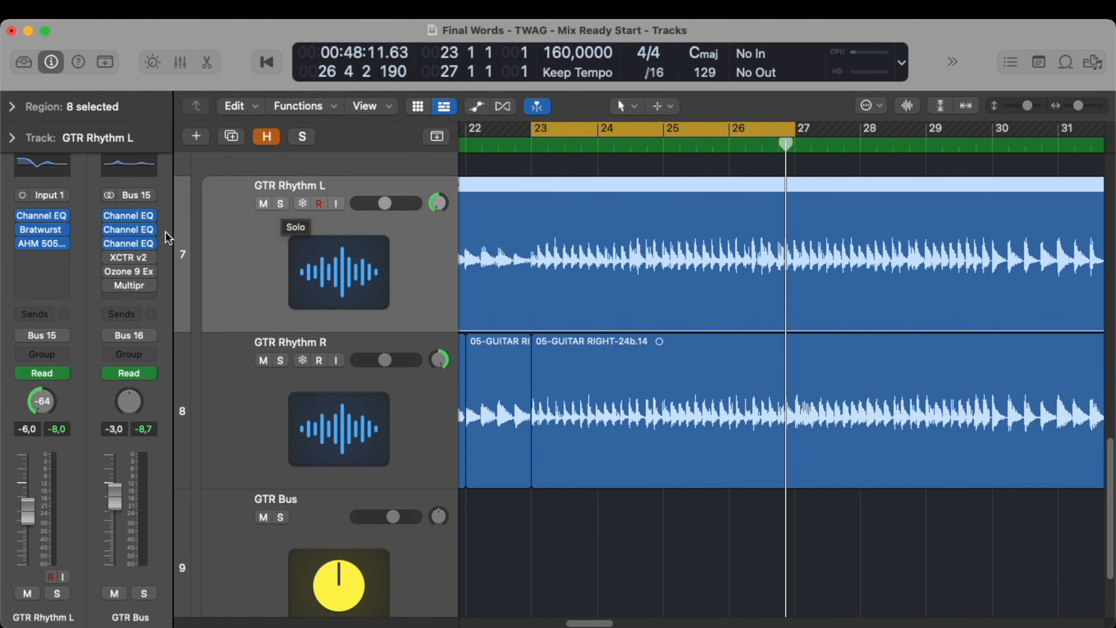
Step: Enable XCTR v2 on the GTR Bus and bring its full set of drive and mix controls into view
{"action": "left_click", "coordinate": [128, 257]}
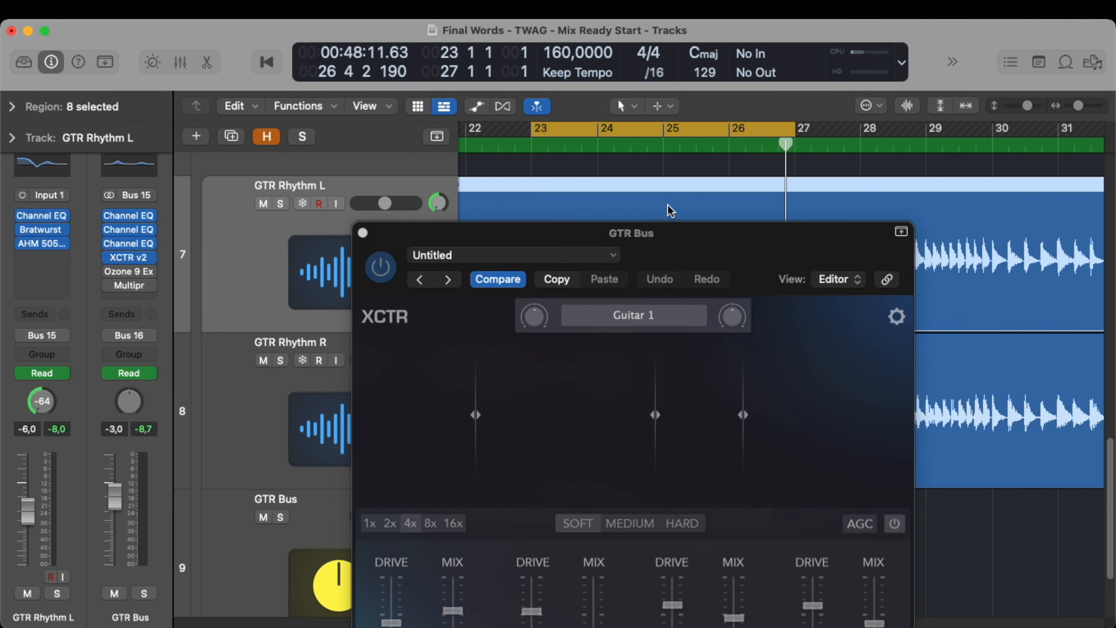
{"action": "left_click_drag", "start_coordinate": [696, 235], "coordinate": [694, 96]}
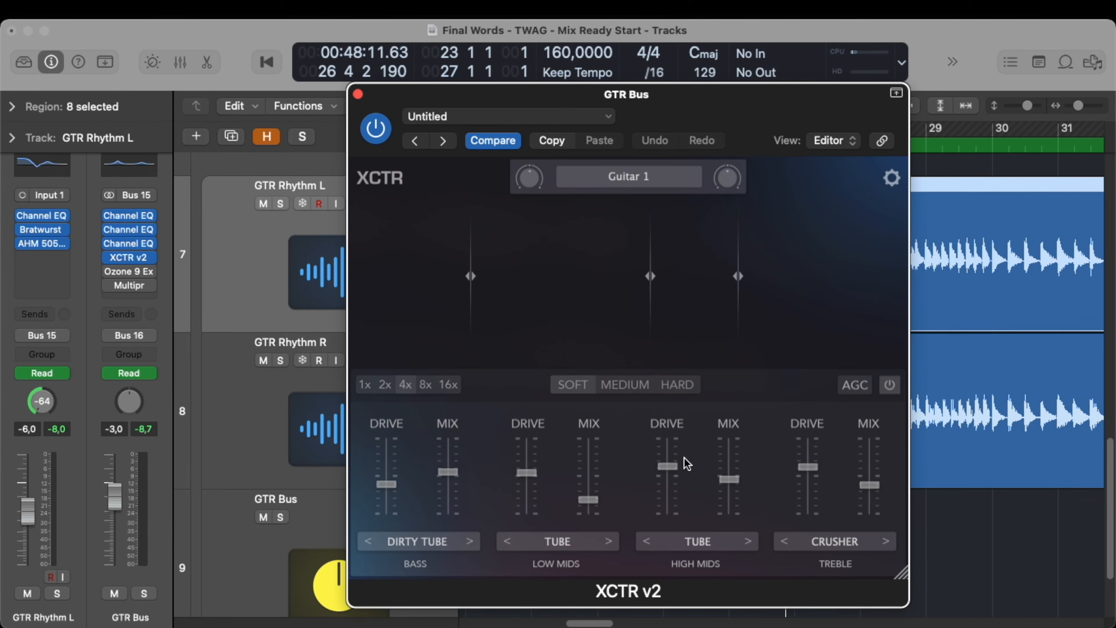
{"action": "mouse_move", "coordinate": [670, 475]}
{"action": "mouse_move", "coordinate": [573, 522]}
Step: Compare the guitar bus with XCTR v2 bypassed and active during looped playback, leave it active, and stop playback
{"action": "left_click", "coordinate": [376, 128]}
{"action": "key", "text": "space"}
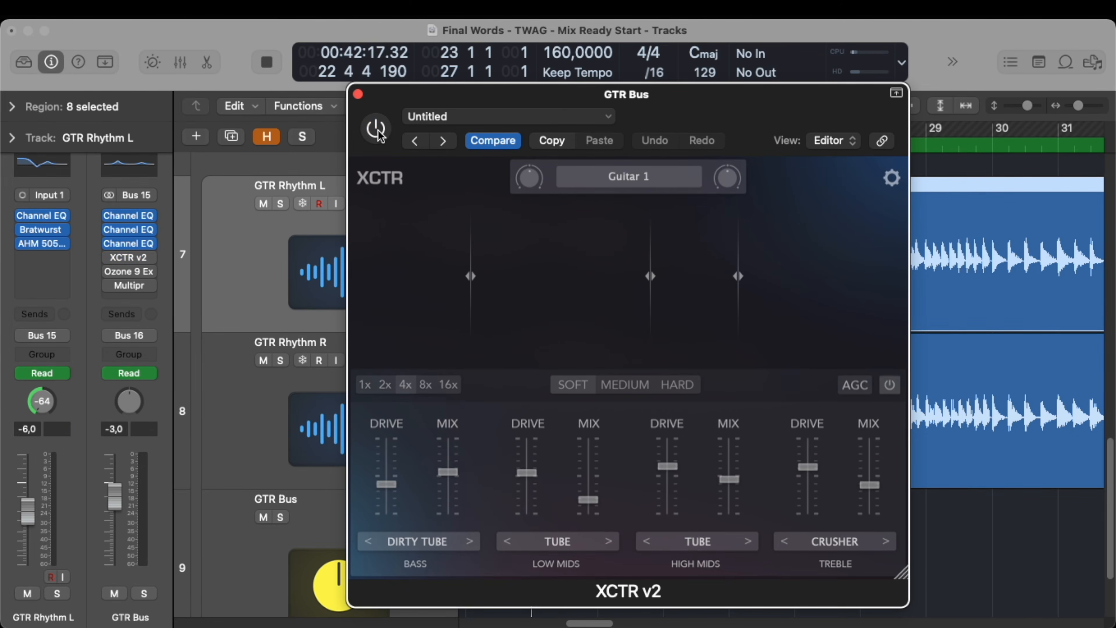
{"action": "left_click", "coordinate": [376, 128]}
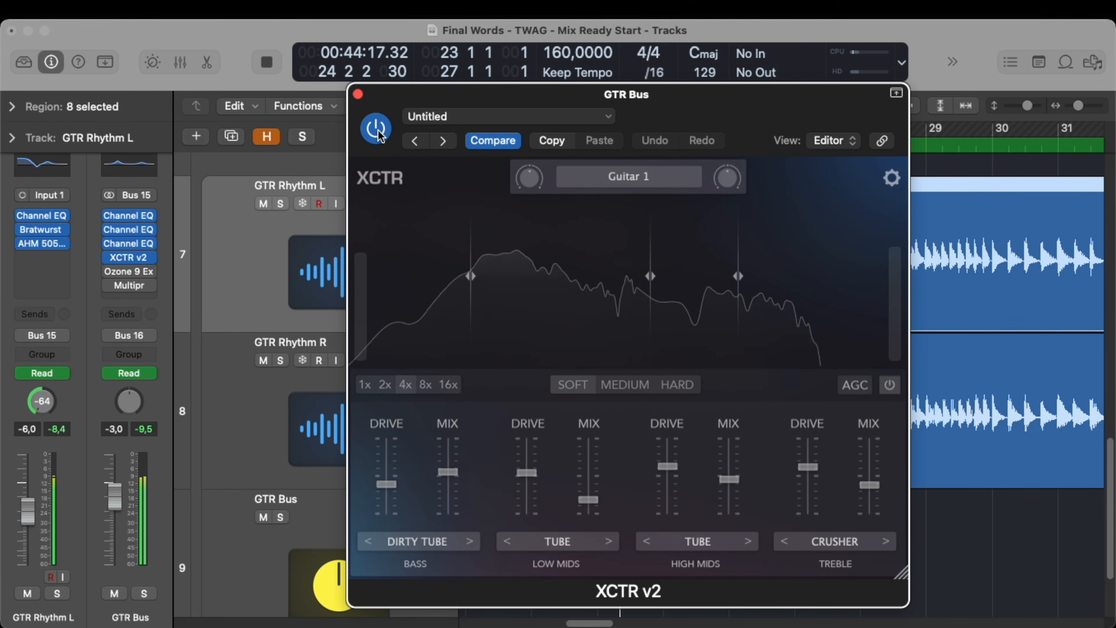
{"action": "left_click", "coordinate": [376, 129]}
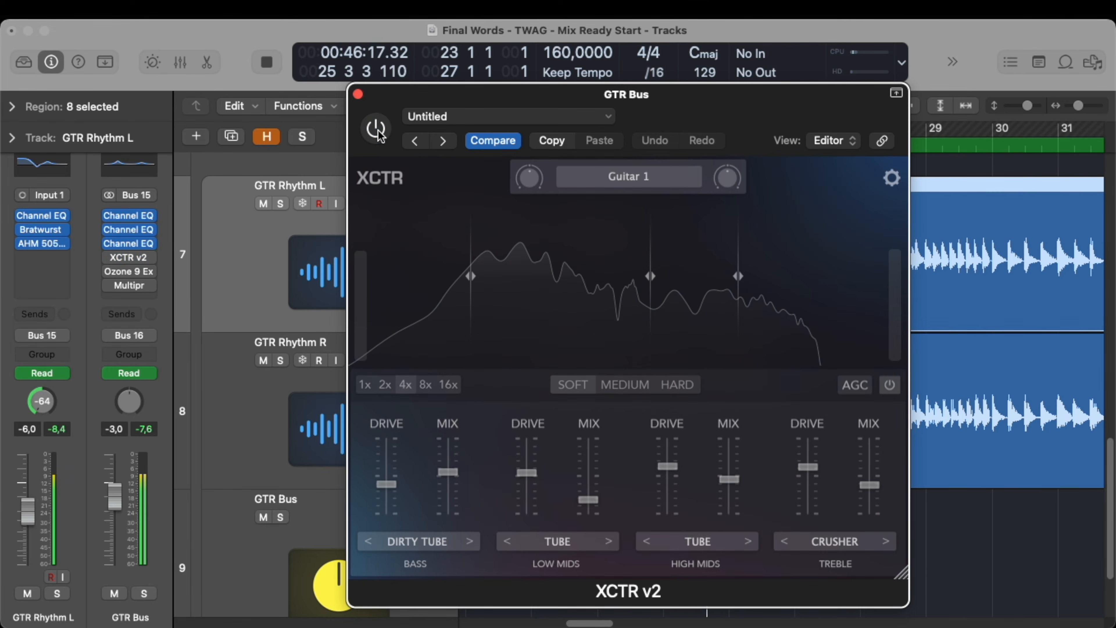
{"action": "left_click", "coordinate": [377, 129]}
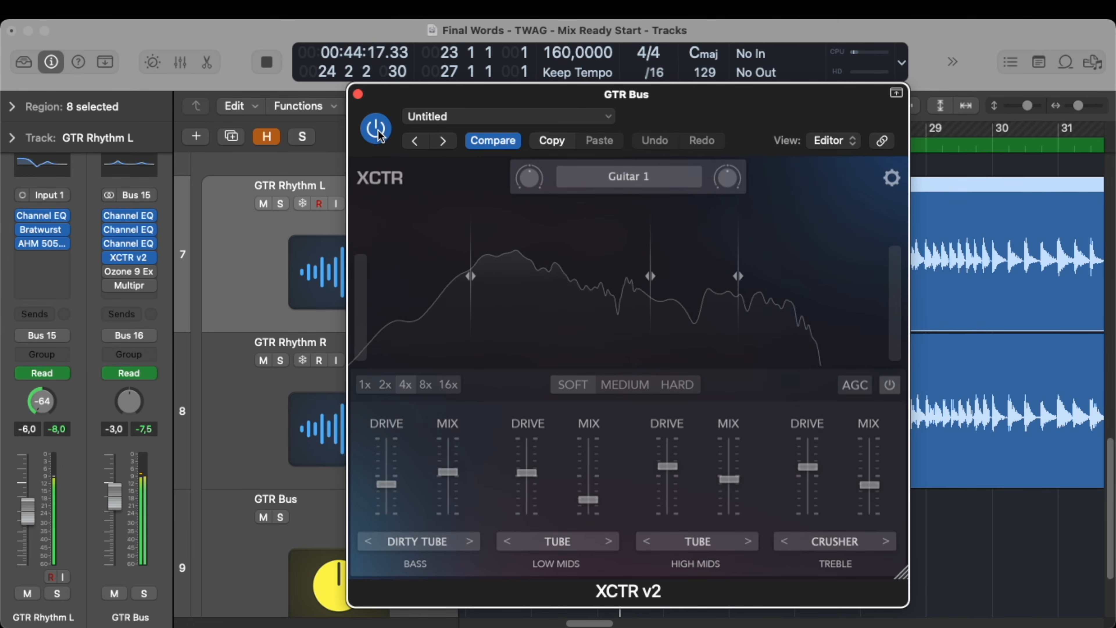
{"action": "left_click", "coordinate": [376, 129]}
{"action": "left_click", "coordinate": [376, 128]}
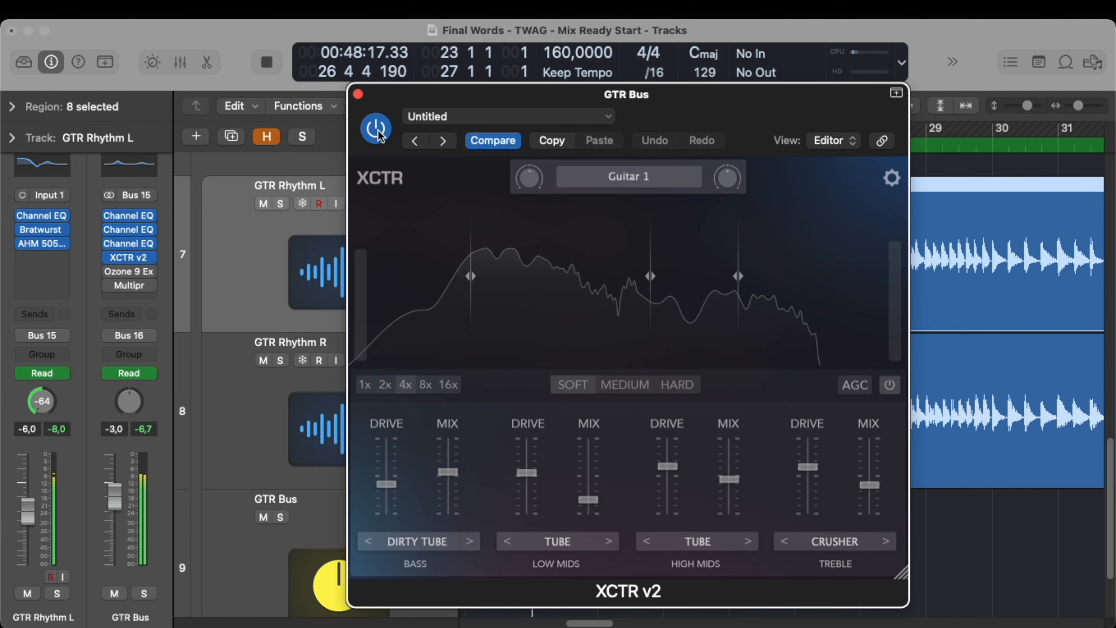
{"action": "key", "text": "space"}
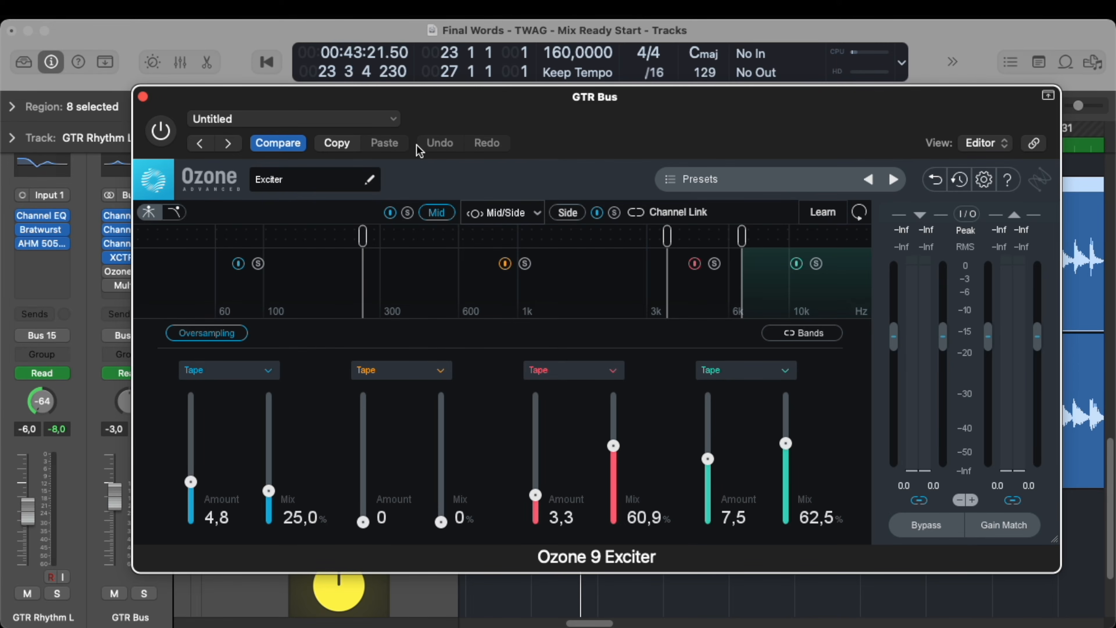
Step: Enable the Ozone 9 Exciter on the GTR Bus during playback, comparing it off and on and leaving it active
{"action": "key", "text": "space"}
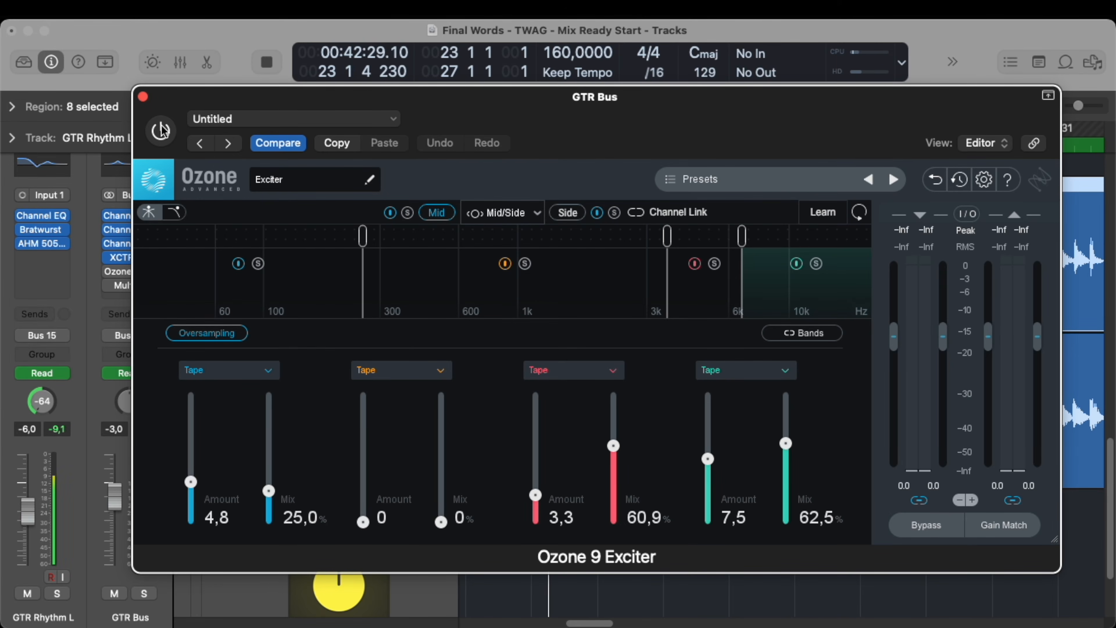
{"action": "left_click", "coordinate": [161, 130]}
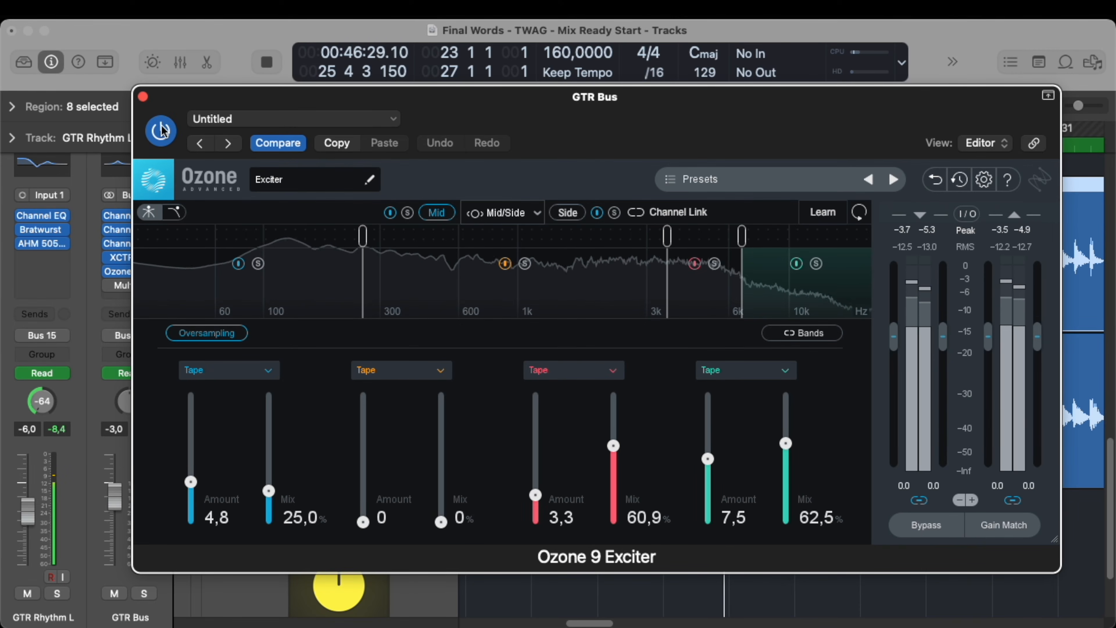
{"action": "left_click", "coordinate": [161, 131]}
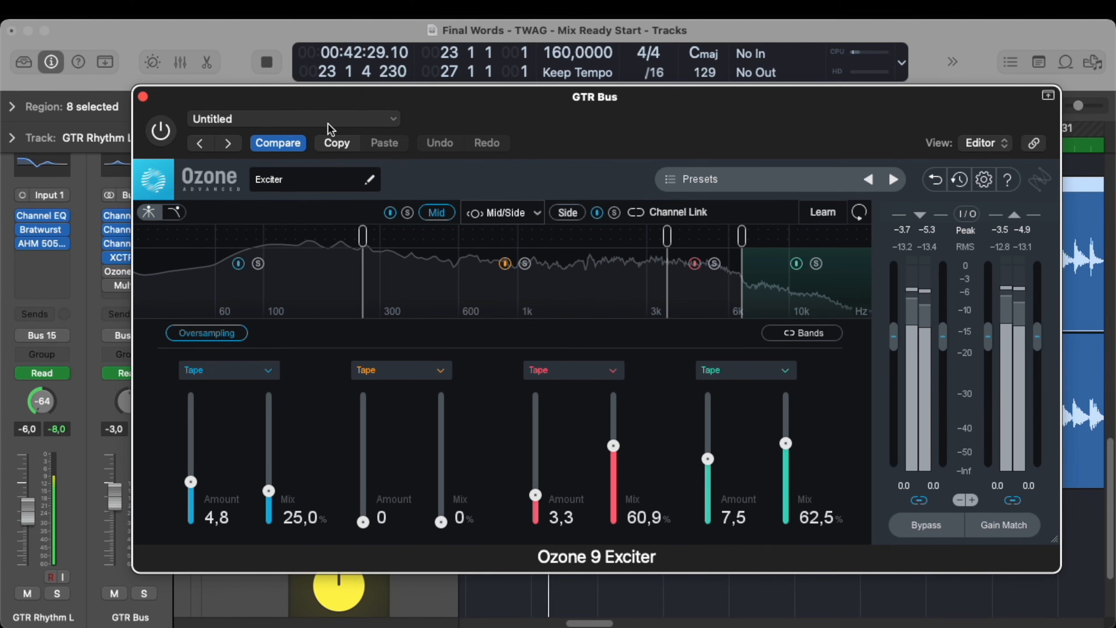
{"action": "left_click", "coordinate": [167, 129]}
{"action": "left_click_drag", "start_coordinate": [654, 111], "coordinate": [777, 128]}
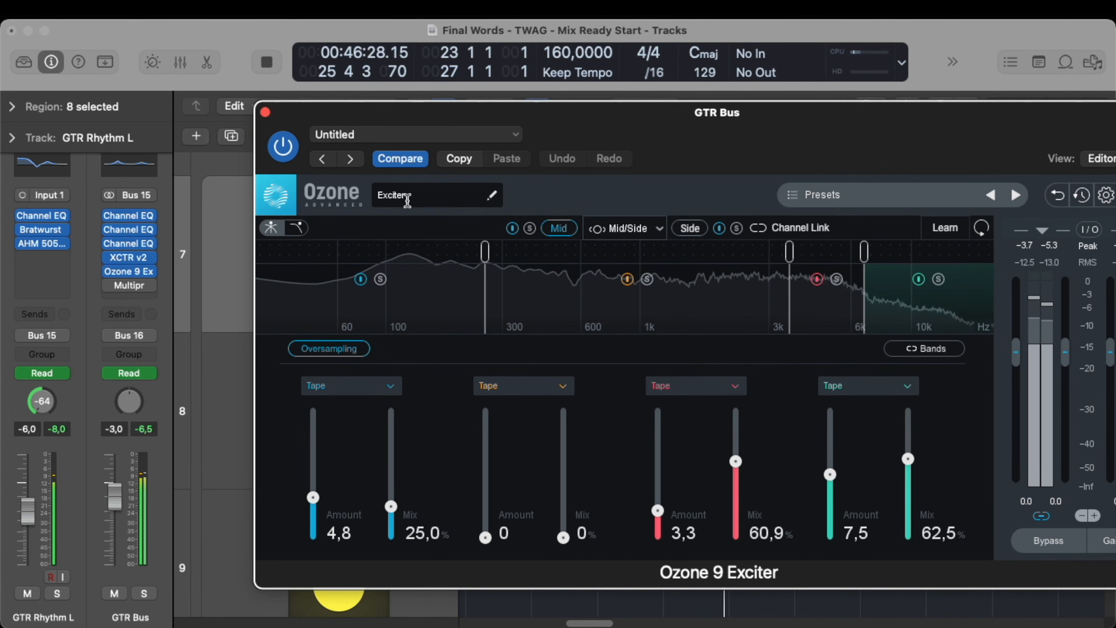
Step: Bypass XCTR v2 and Ozone 9 Exciter together and reactivate both while the full mix plays
{"action": "left_click", "coordinate": [108, 258]}
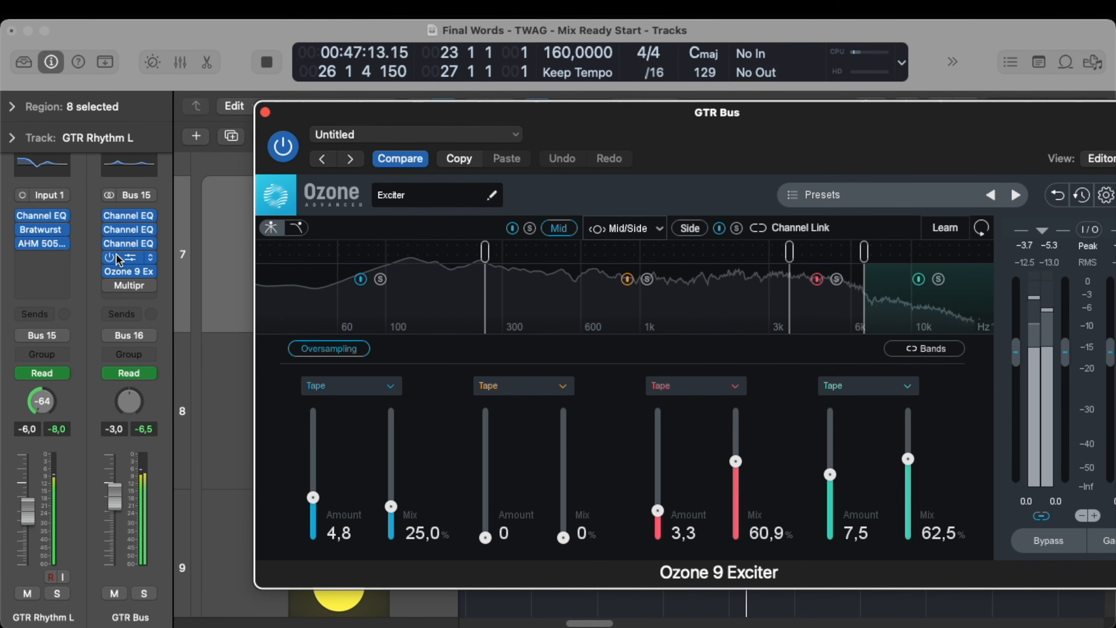
{"action": "left_click", "coordinate": [108, 271]}
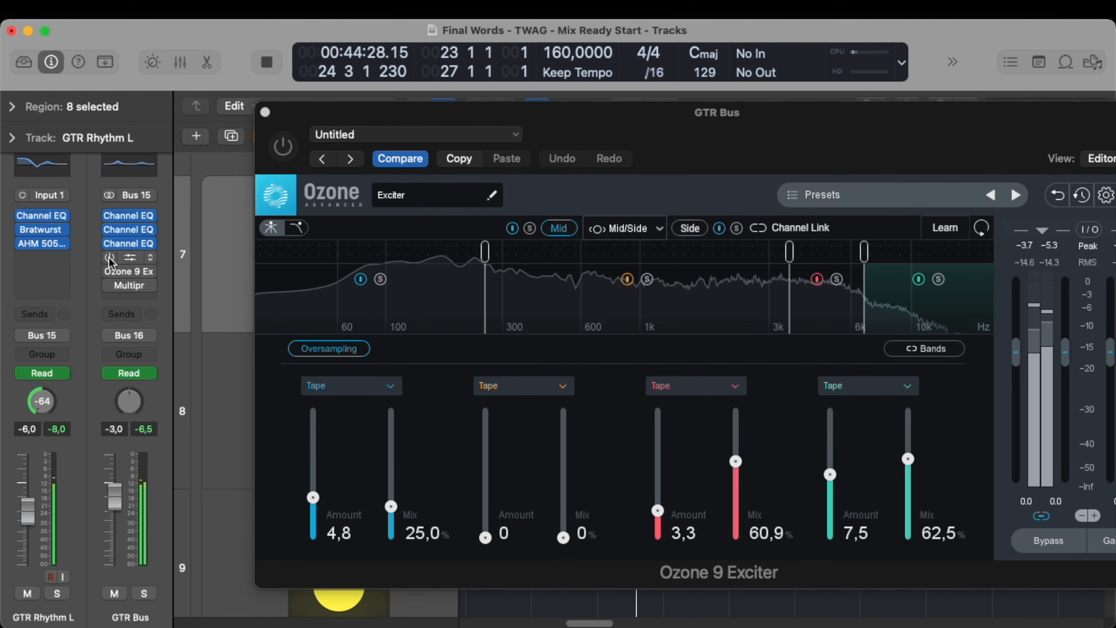
{"action": "left_click", "coordinate": [109, 257]}
{"action": "left_click", "coordinate": [108, 272]}
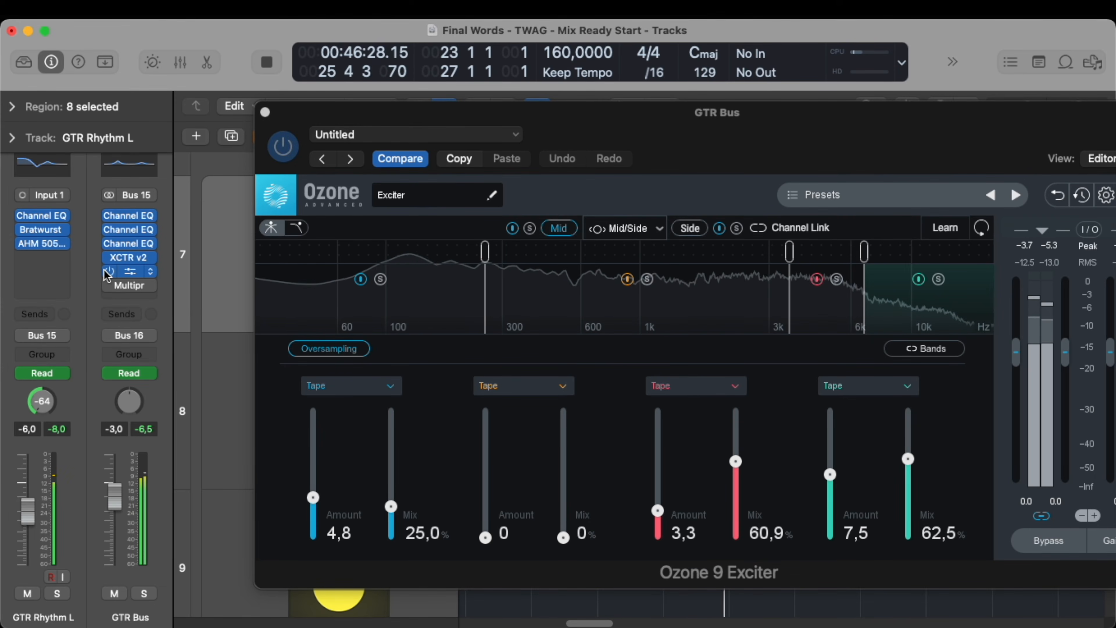
Step: Solo the GTR Bus, compare it with XCTR v2 and Ozone 9 Exciter off and on, and stop playback
{"action": "left_click", "coordinate": [143, 594]}
{"action": "left_click", "coordinate": [108, 258]}
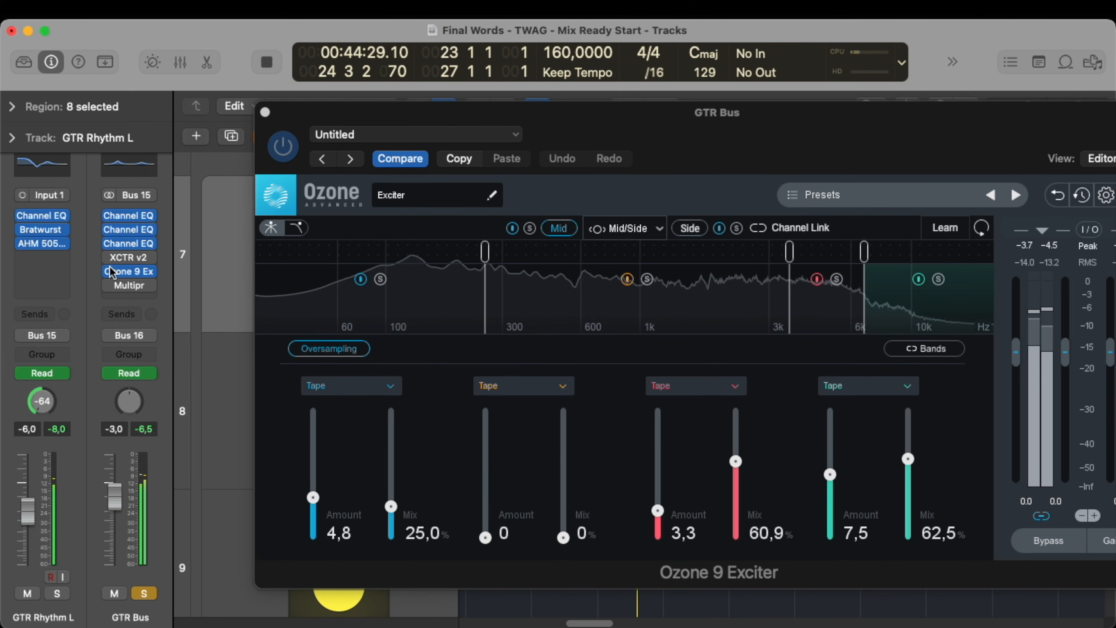
{"action": "left_click", "coordinate": [110, 271]}
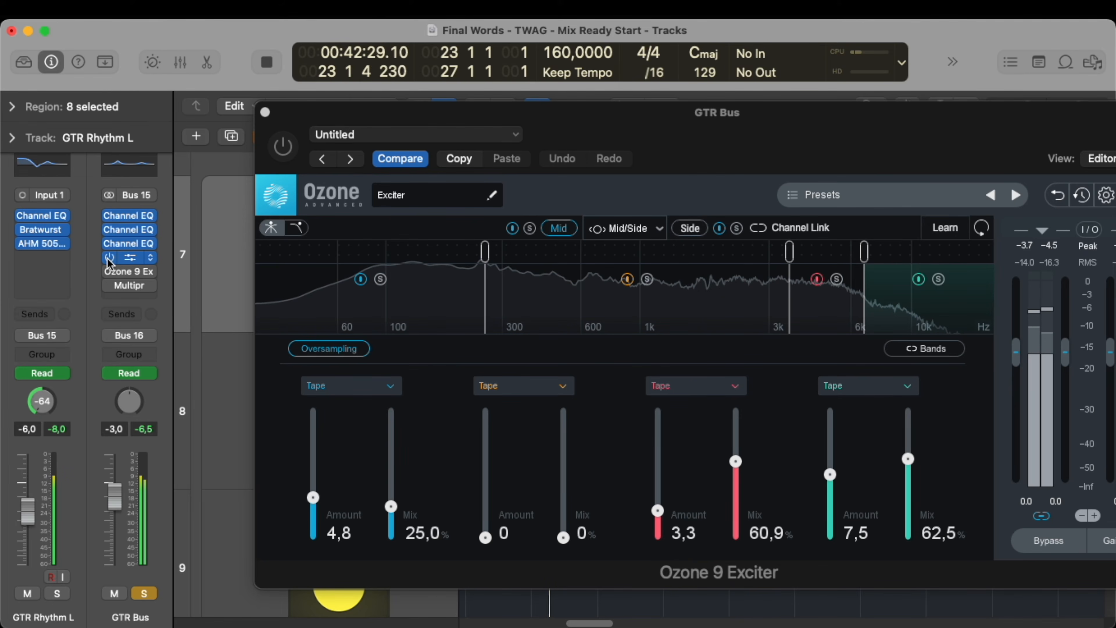
{"action": "left_click", "coordinate": [110, 272]}
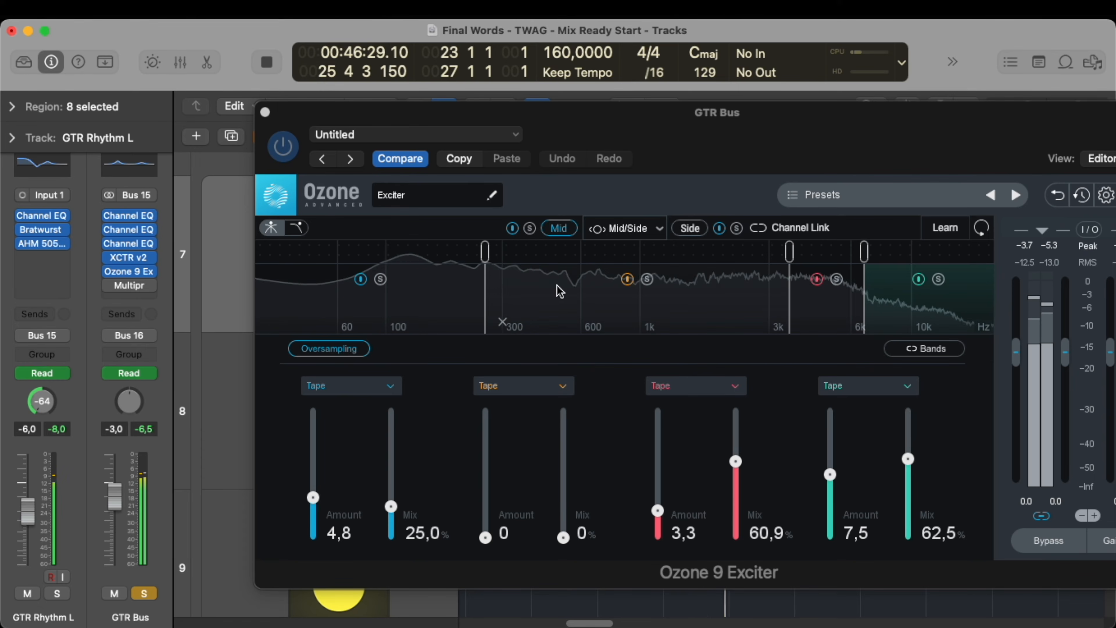
{"action": "key", "text": "space"}
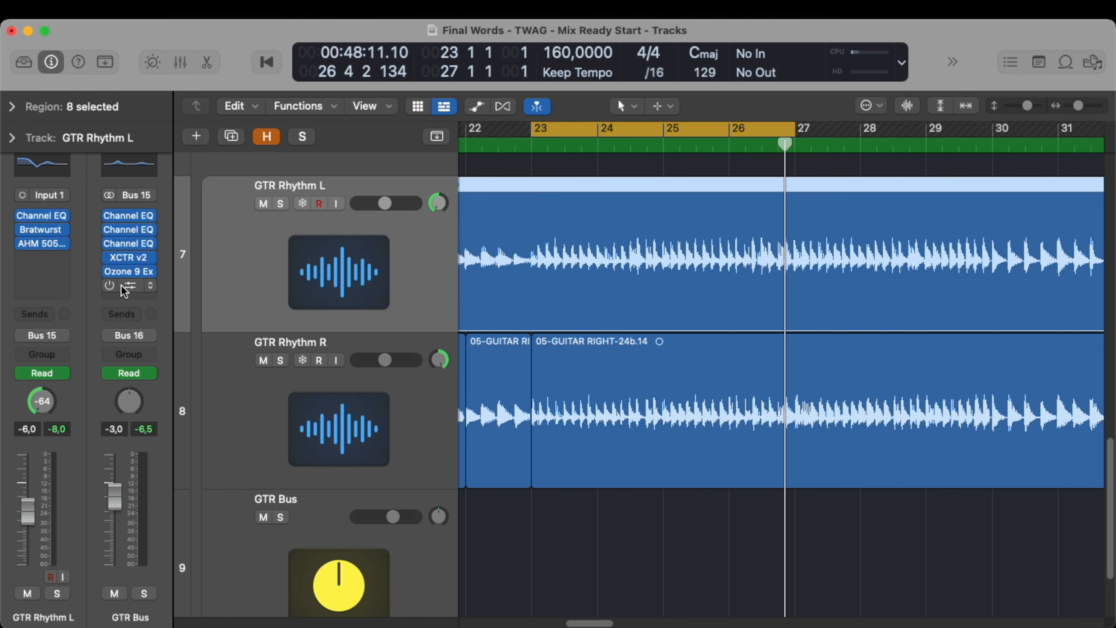
Step: Enable the Multipressor with the GTR Low Mutes setting on the GTR Bus and start playback
{"action": "left_click", "coordinate": [122, 286]}
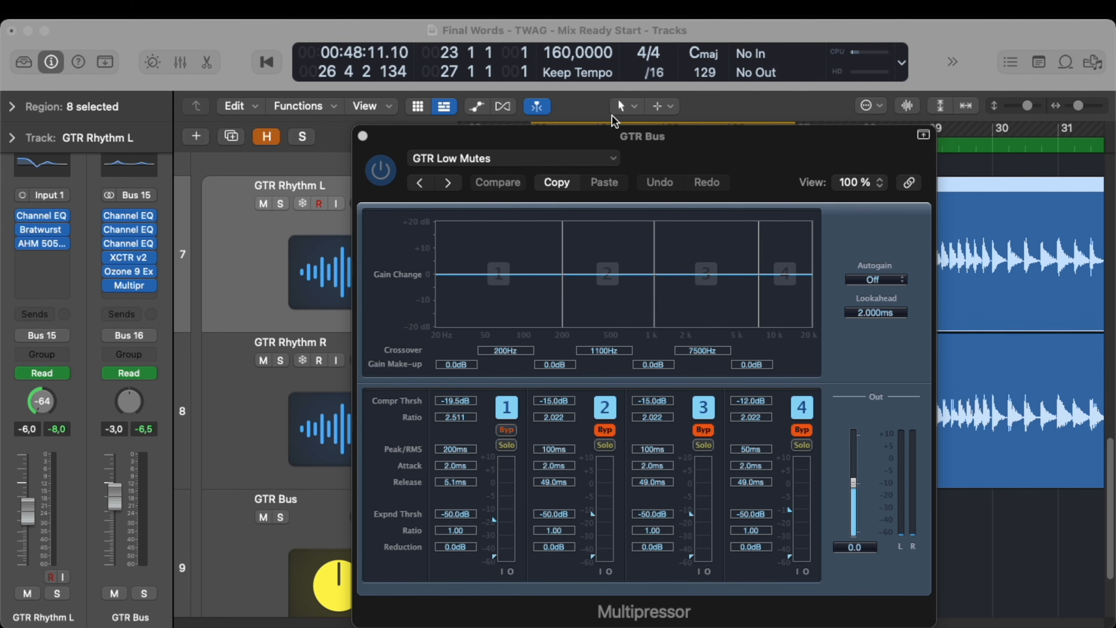
{"action": "left_click", "coordinate": [603, 47]}
{"action": "key", "text": "space"}
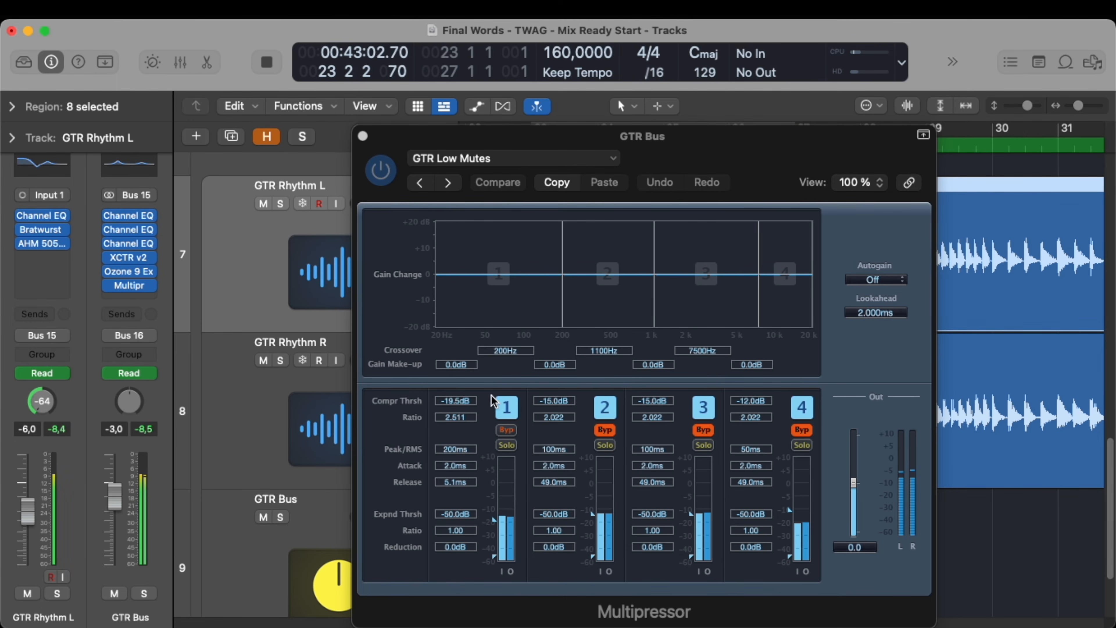
Step: Try band 1's compression threshold at -23.5 dB, return it to -19.5 dB with the bus soloed, then stop playback and unsolo
{"action": "left_click", "coordinate": [452, 400]}
{"action": "mouse_move", "coordinate": [452, 400]}
{"action": "left_mouse_down"}
{"action": "mouse_move", "coordinate": [454, 422]}
{"action": "mouse_move", "coordinate": [454, 408]}
{"action": "left_mouse_up"}
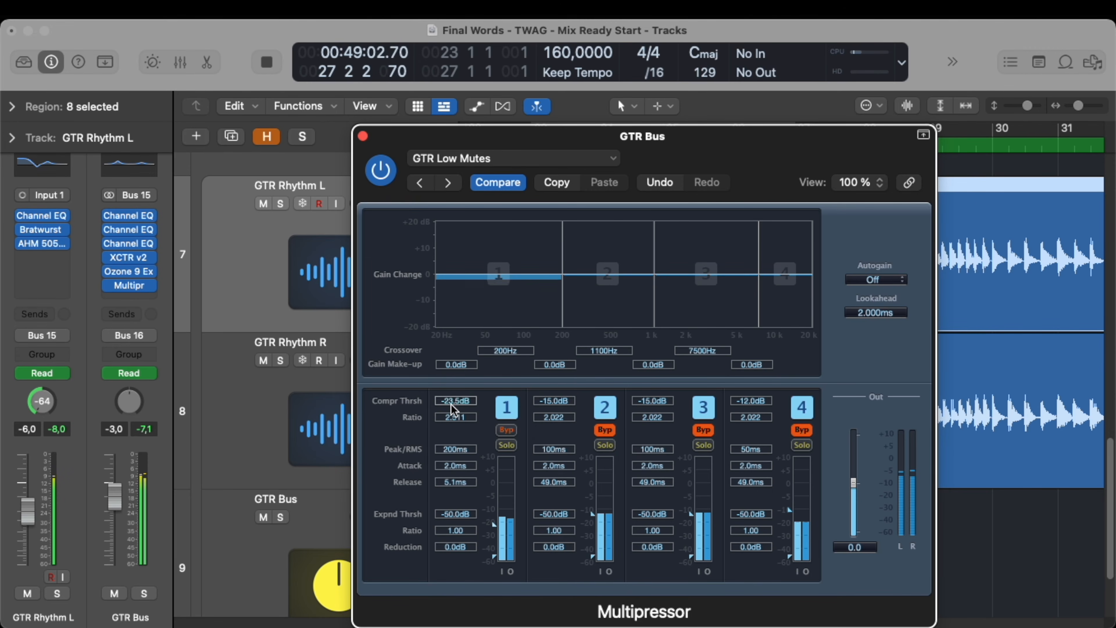
{"action": "key", "text": "s"}
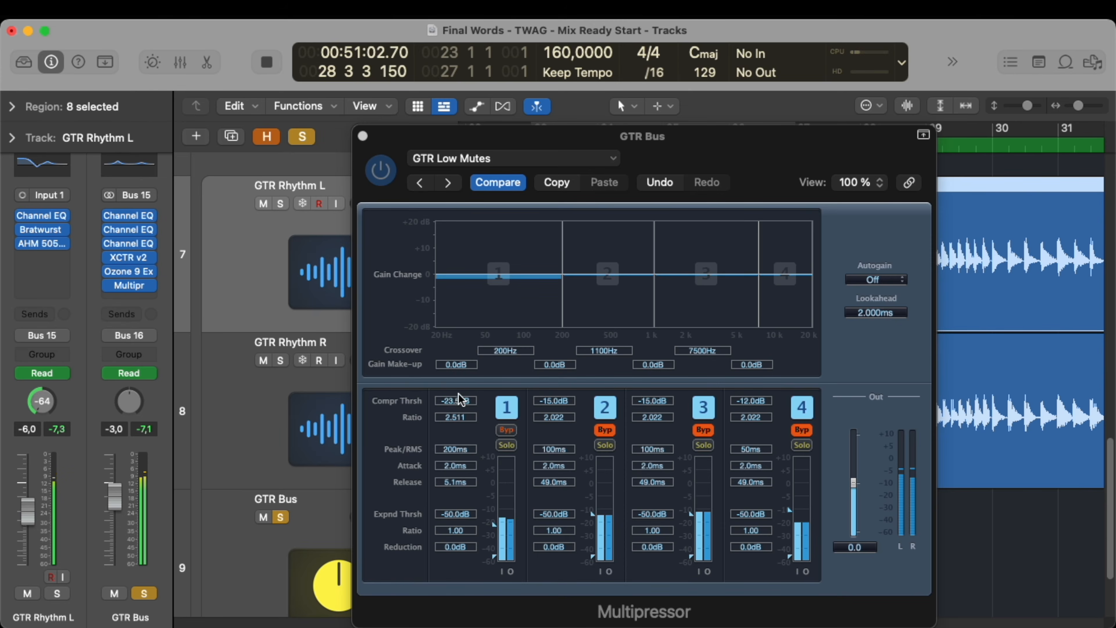
{"action": "mouse_move", "coordinate": [456, 406]}
{"action": "left_mouse_down"}
{"action": "mouse_move", "coordinate": [461, 389]}
{"action": "mouse_move", "coordinate": [460, 422]}
{"action": "mouse_move", "coordinate": [461, 389]}
{"action": "left_mouse_up"}
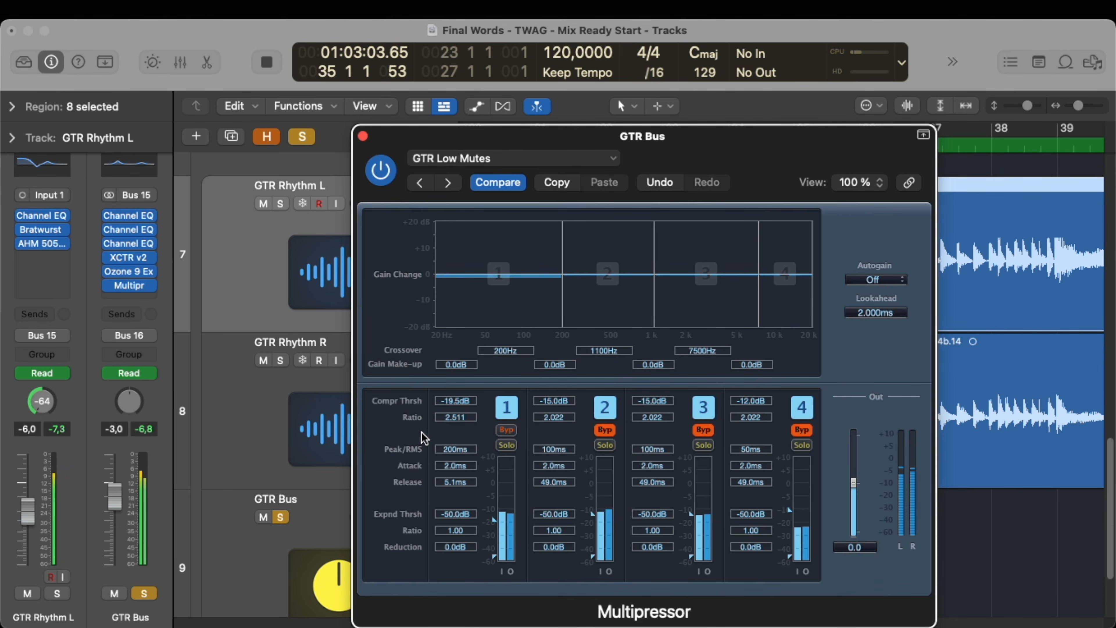
{"action": "key", "text": "space"}
{"action": "left_click", "coordinate": [281, 518]}
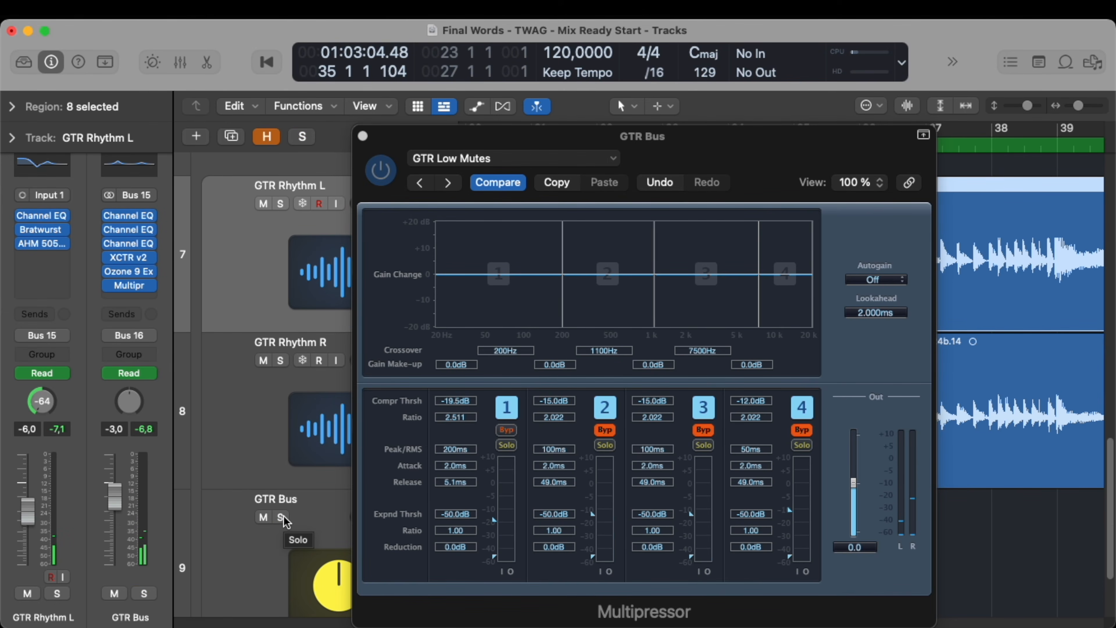